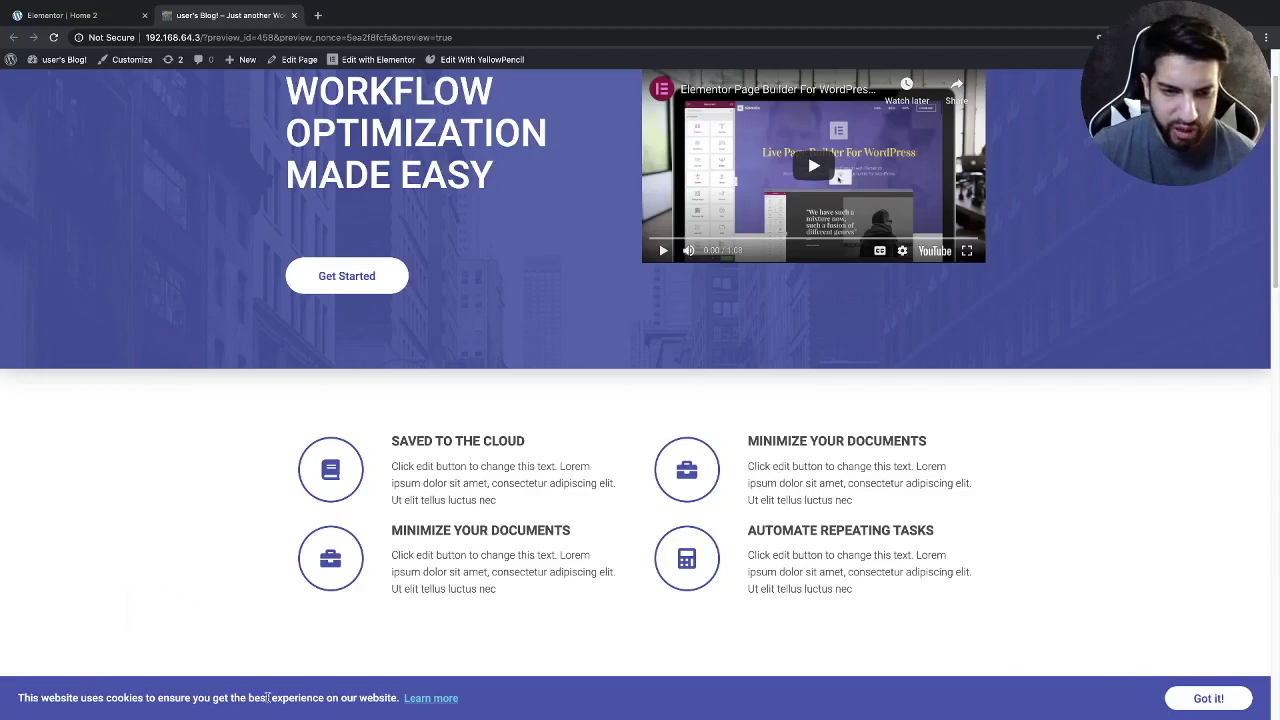
# Preview the page at a 700 px responsive width in developer tools, then close them
pyautogui.rightClick(1089, 442)
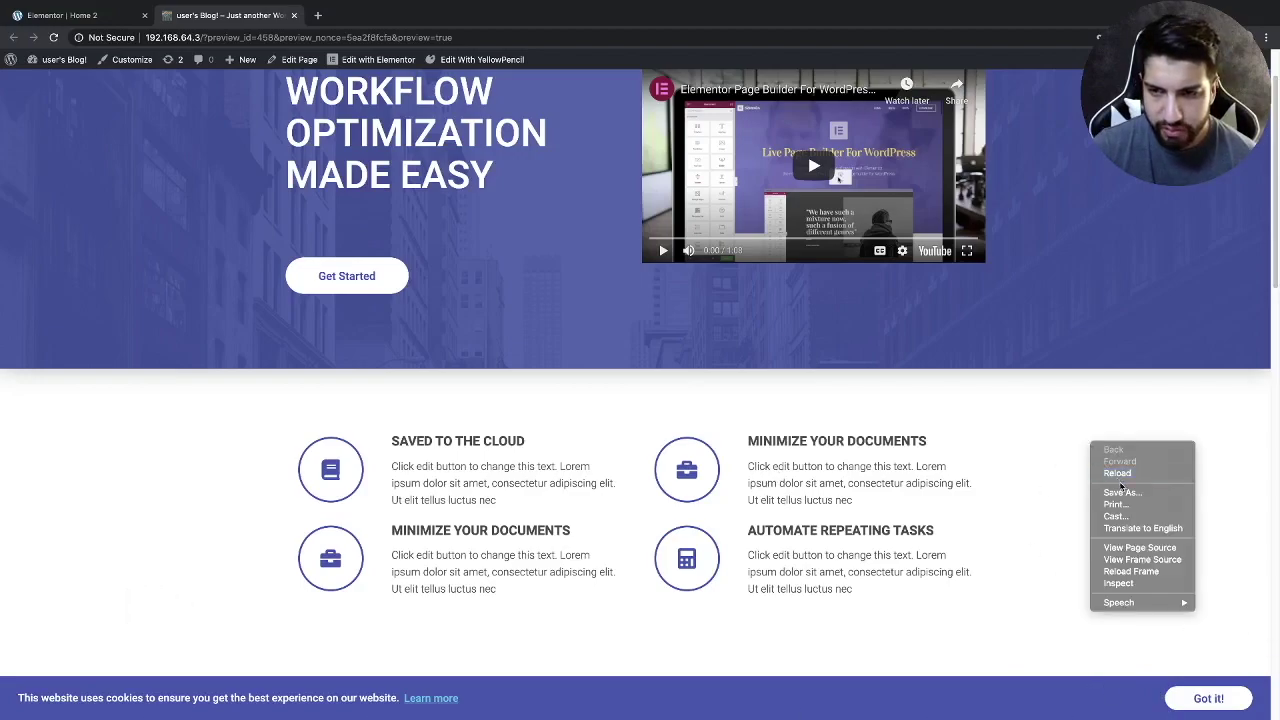
pyautogui.click(1119, 583)
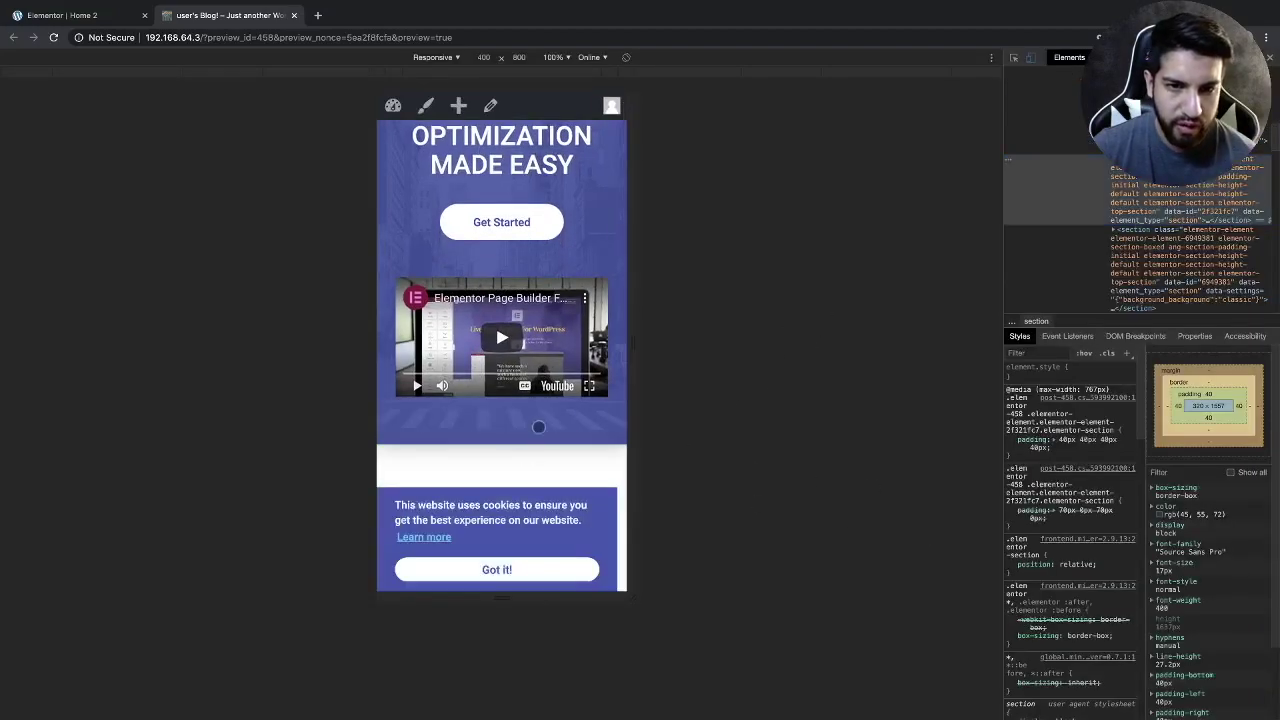
pyautogui.doubleClick(482, 57)
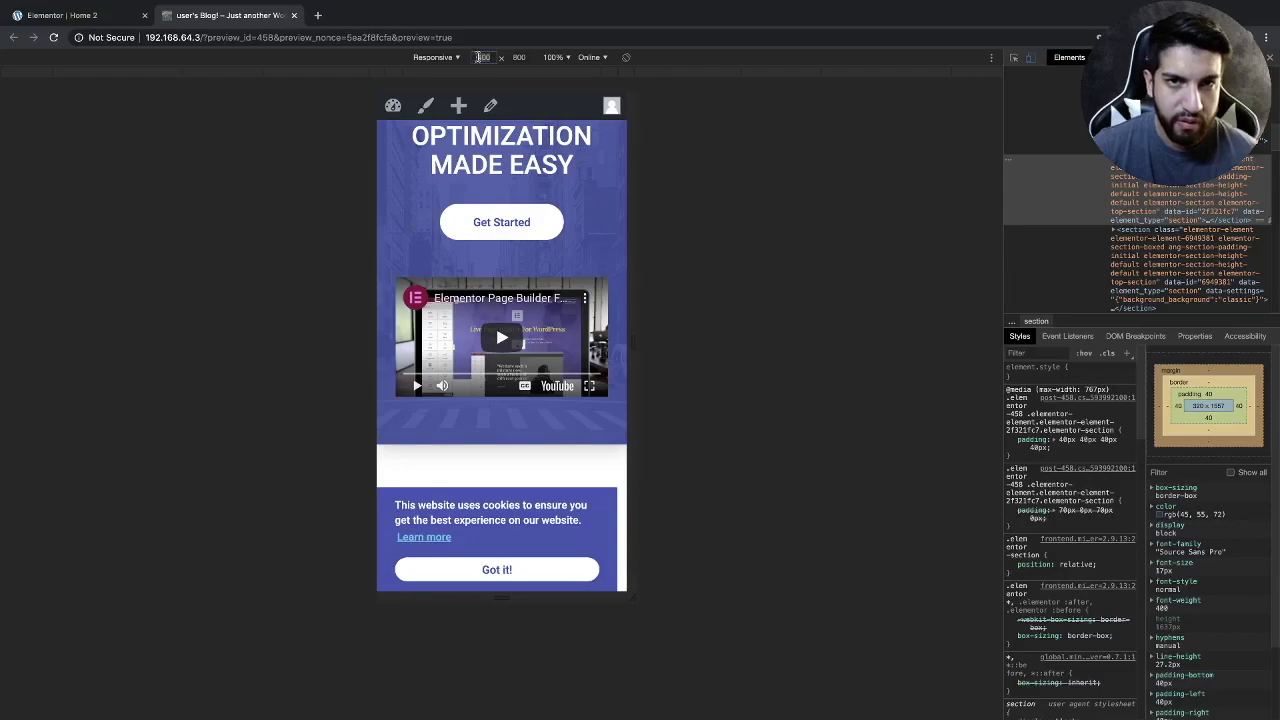
pyautogui.write('700')
pyautogui.press('Return')
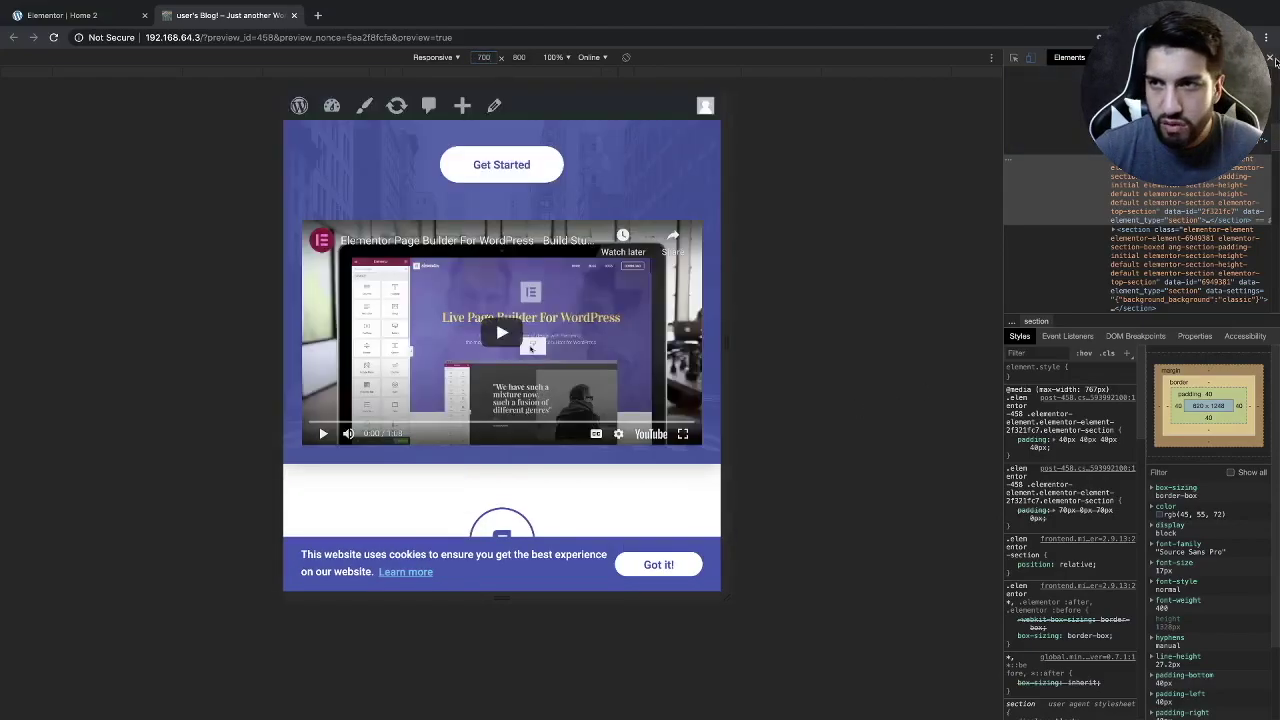
pyautogui.press('super+alt+i')
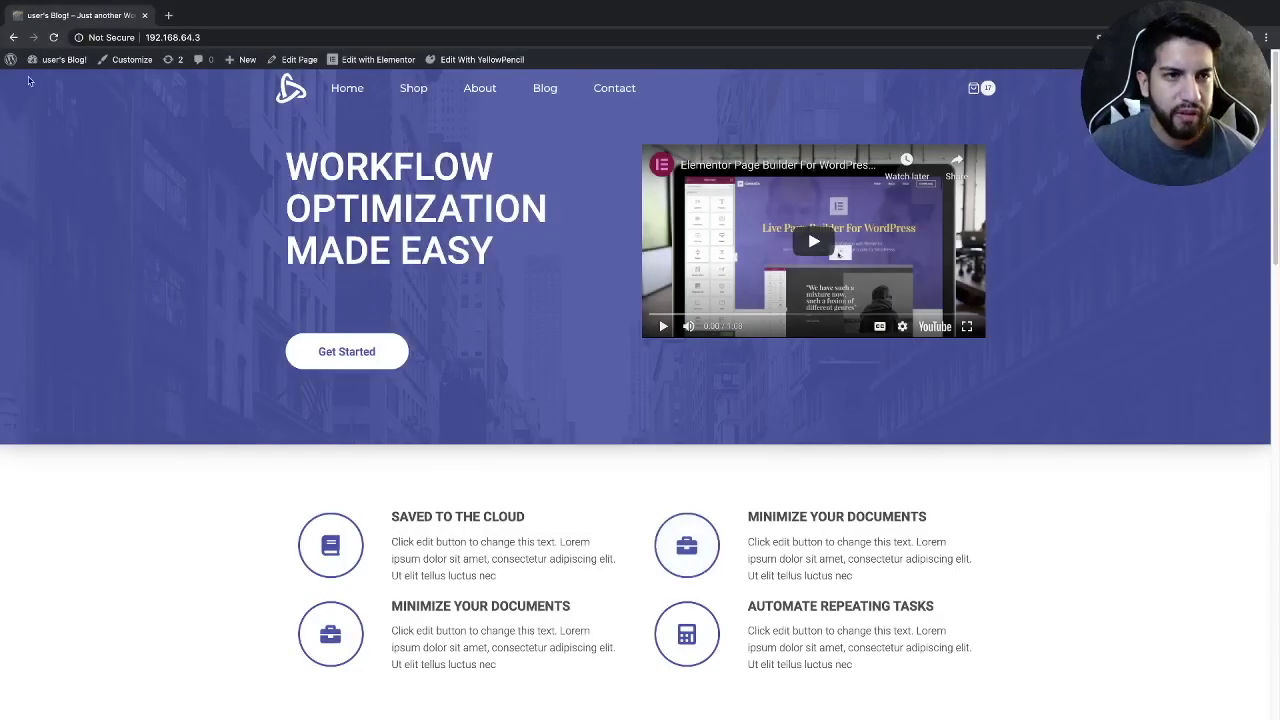
# Search for 'element pack lite' under Plugins > Add New, then install and activate it
pyautogui.moveTo(60, 60)
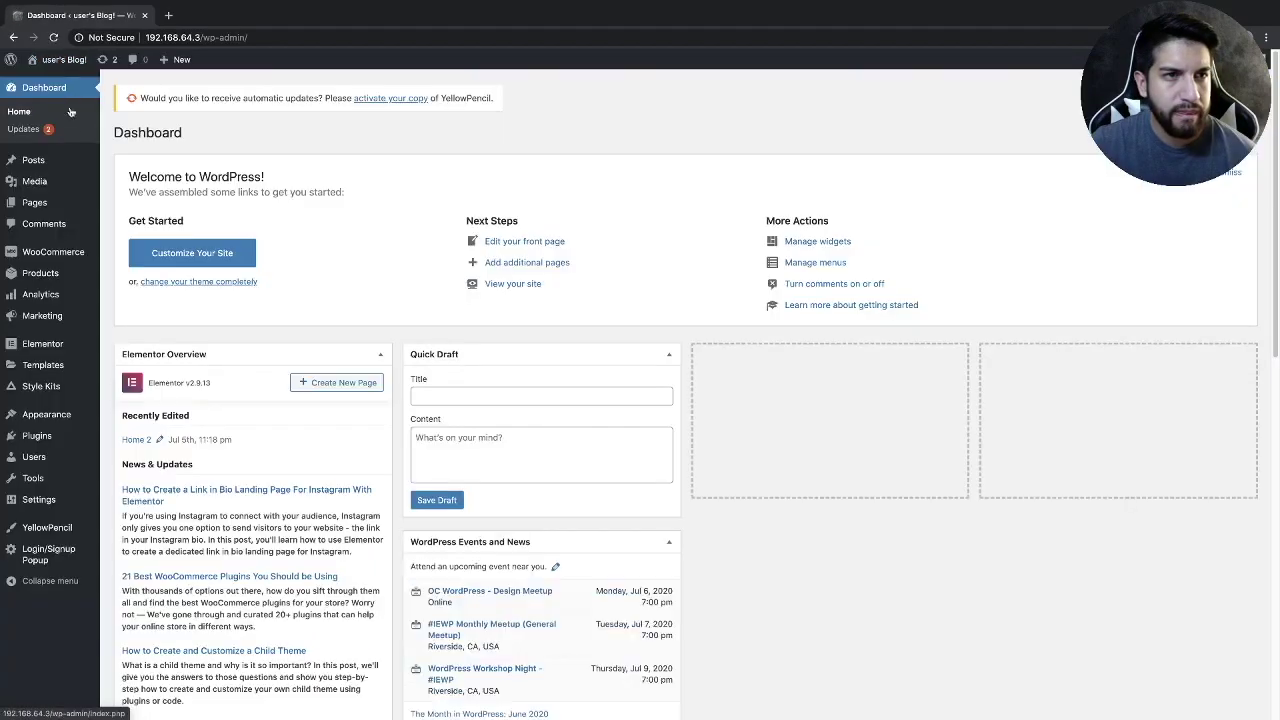
pyautogui.click(35, 440)
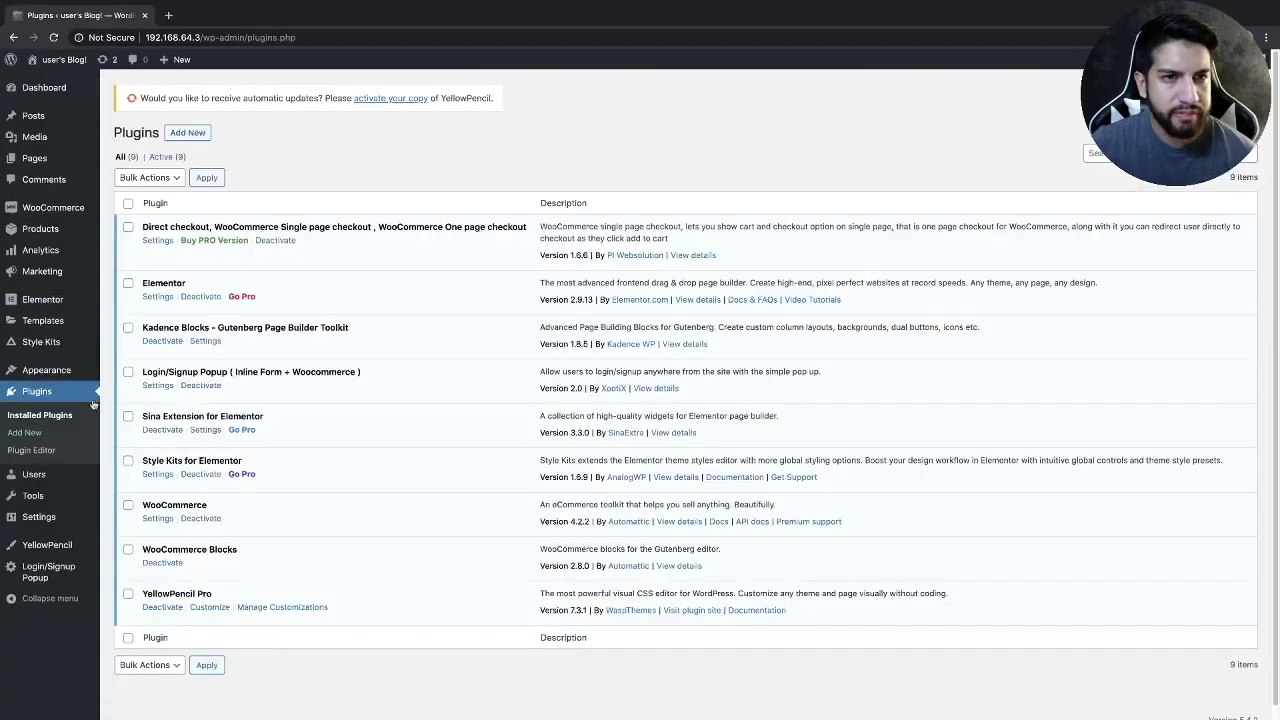
pyautogui.click(178, 135)
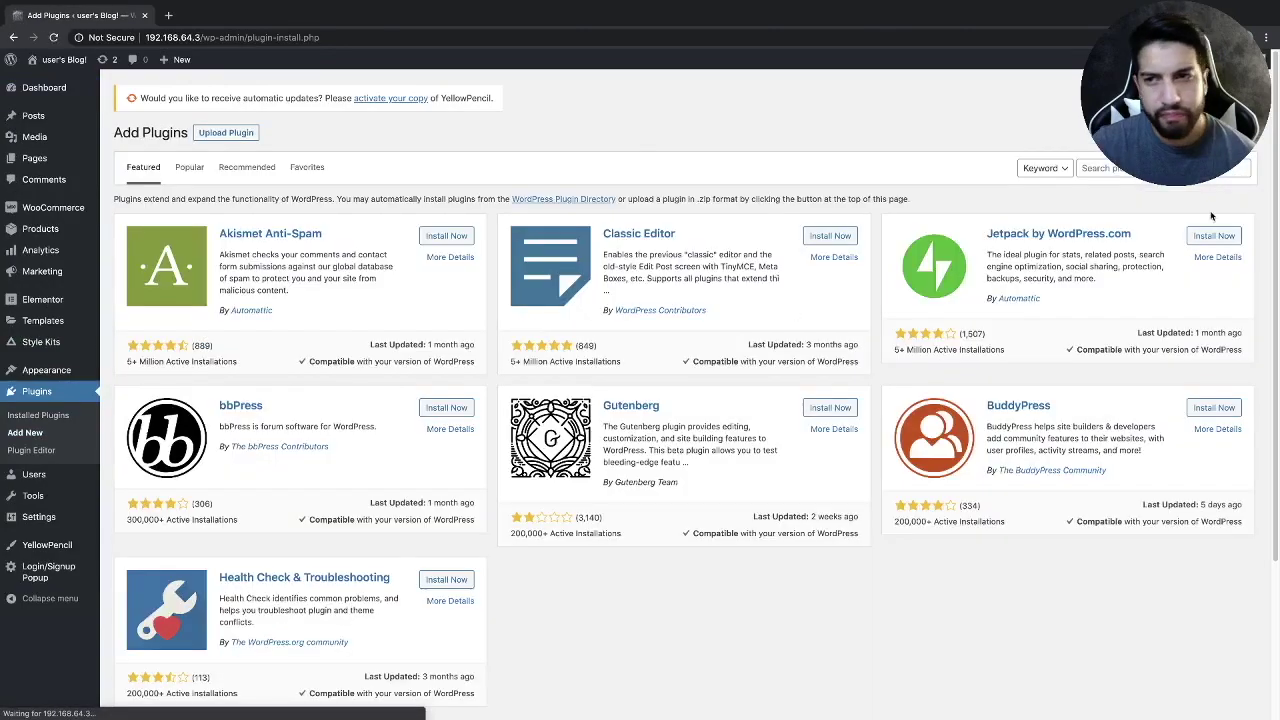
pyautogui.click(1160, 168)
pyautogui.write('e')
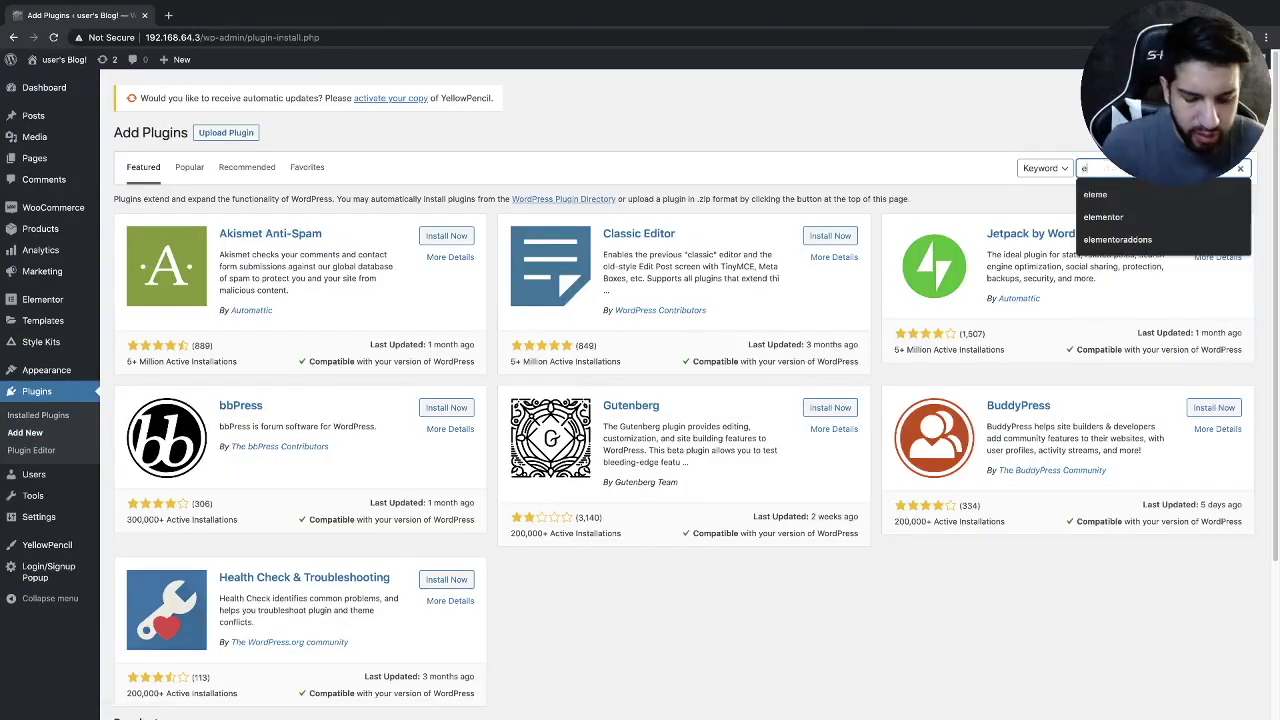
pyautogui.write('lement p')
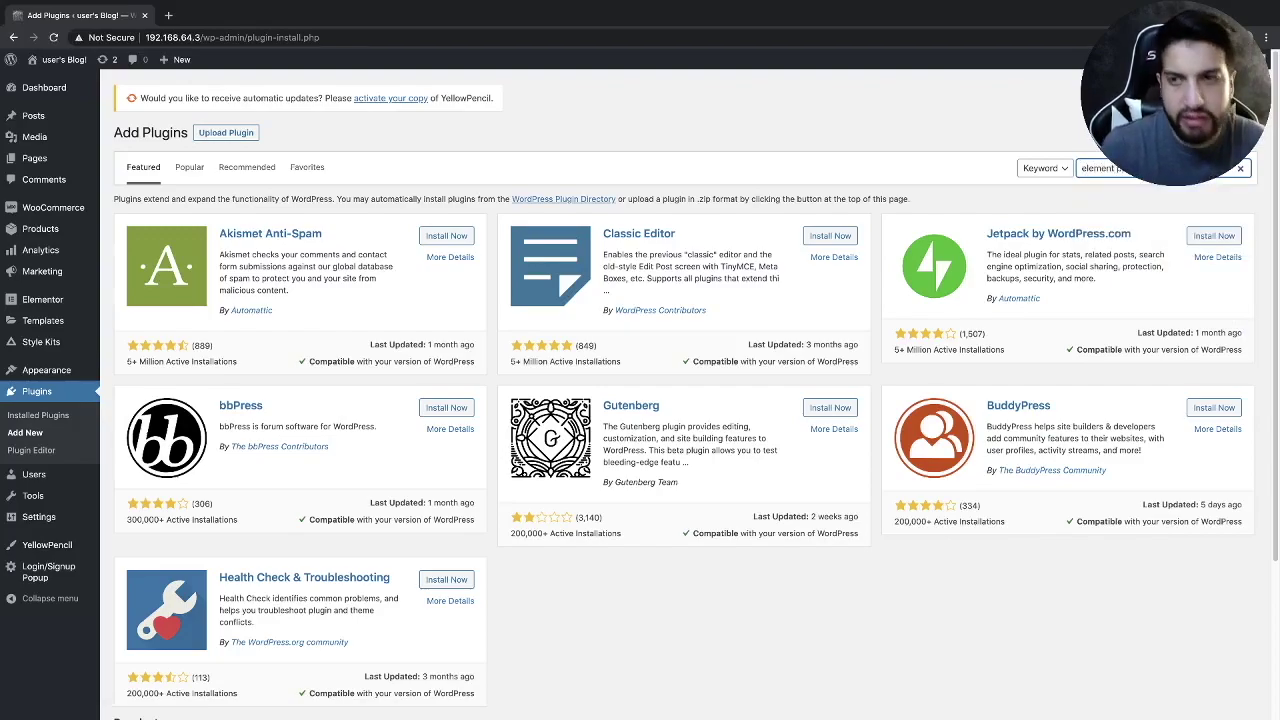
pyautogui.press('Return')
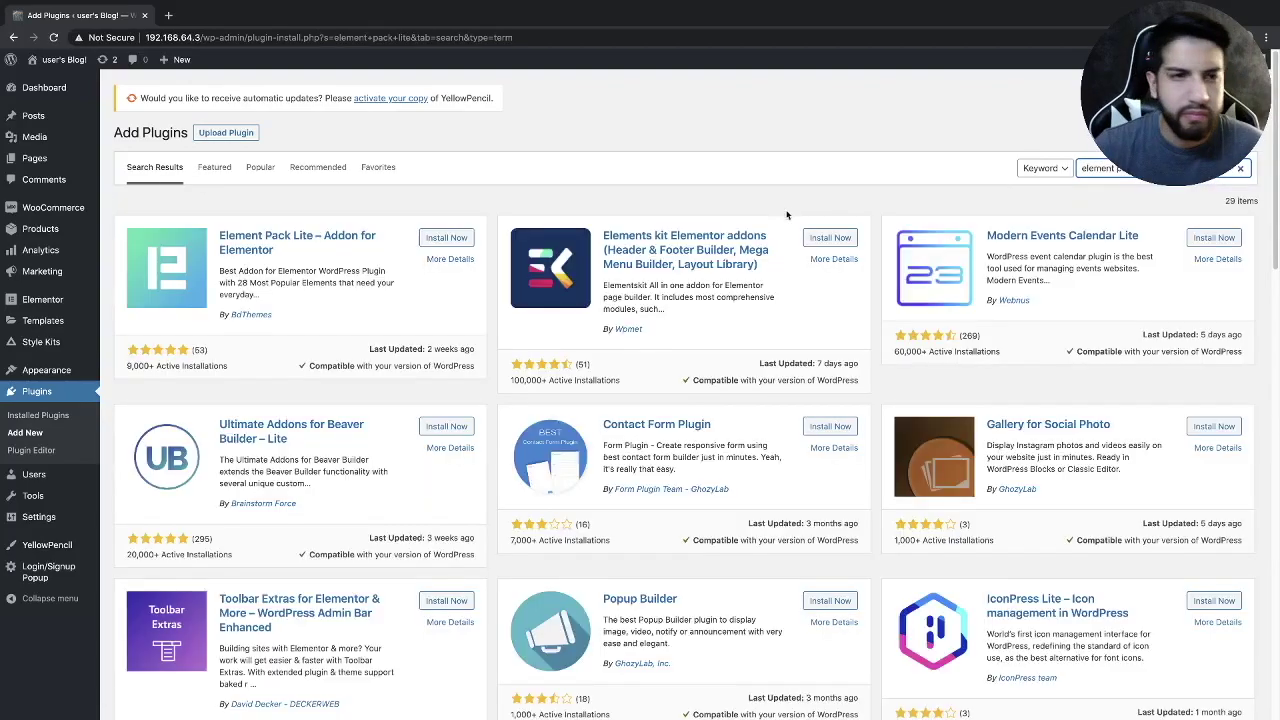
pyautogui.click(444, 238)
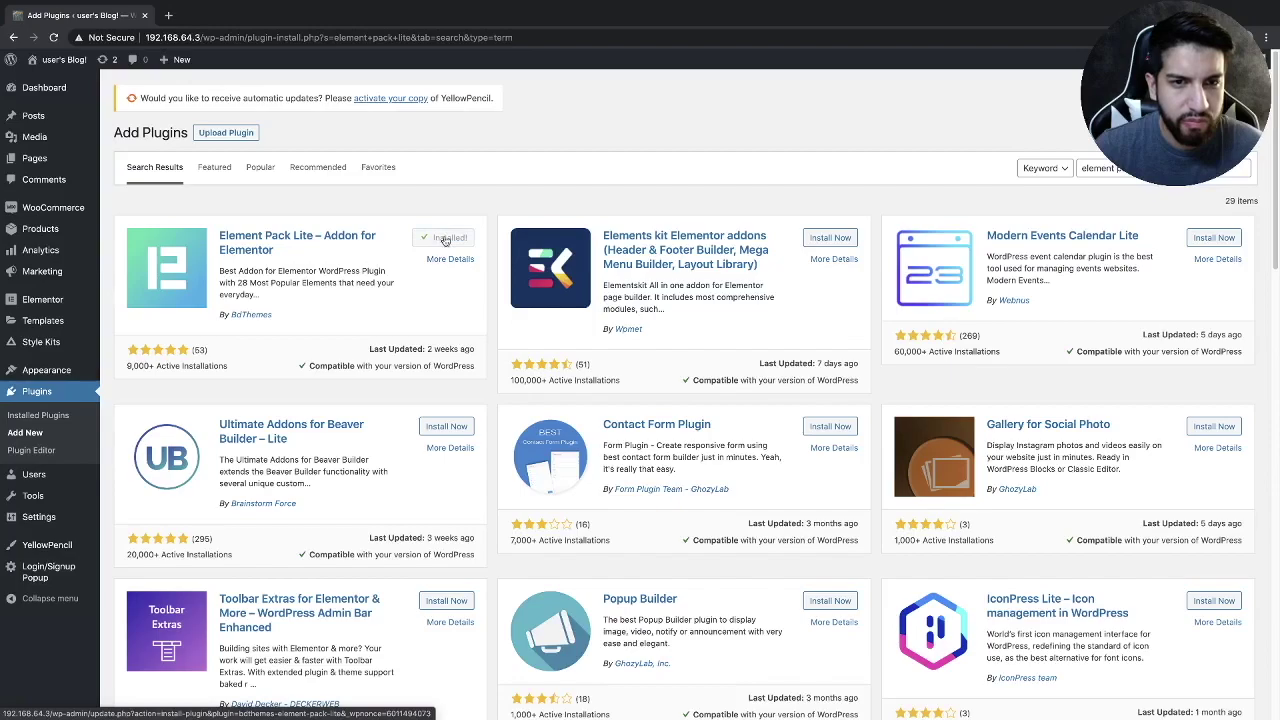
pyautogui.click(446, 240)
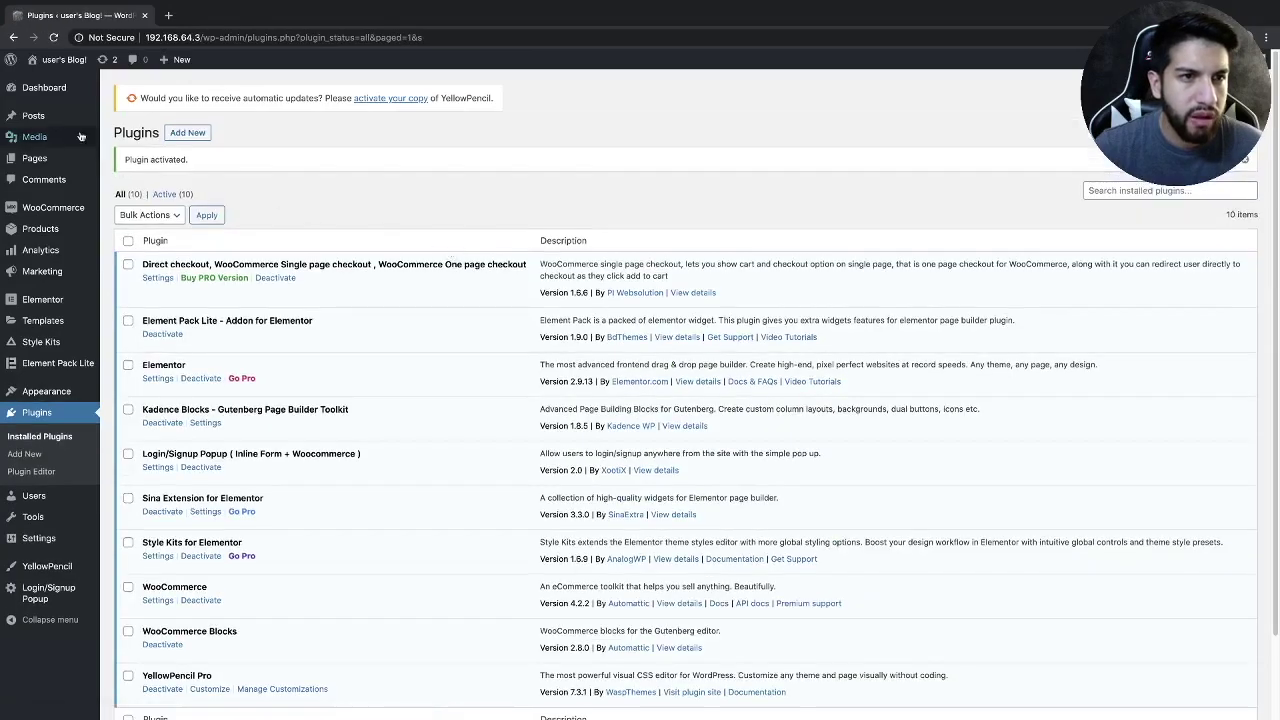
# Visit the site's front-end homepage from the admin bar
pyautogui.click(44, 81)
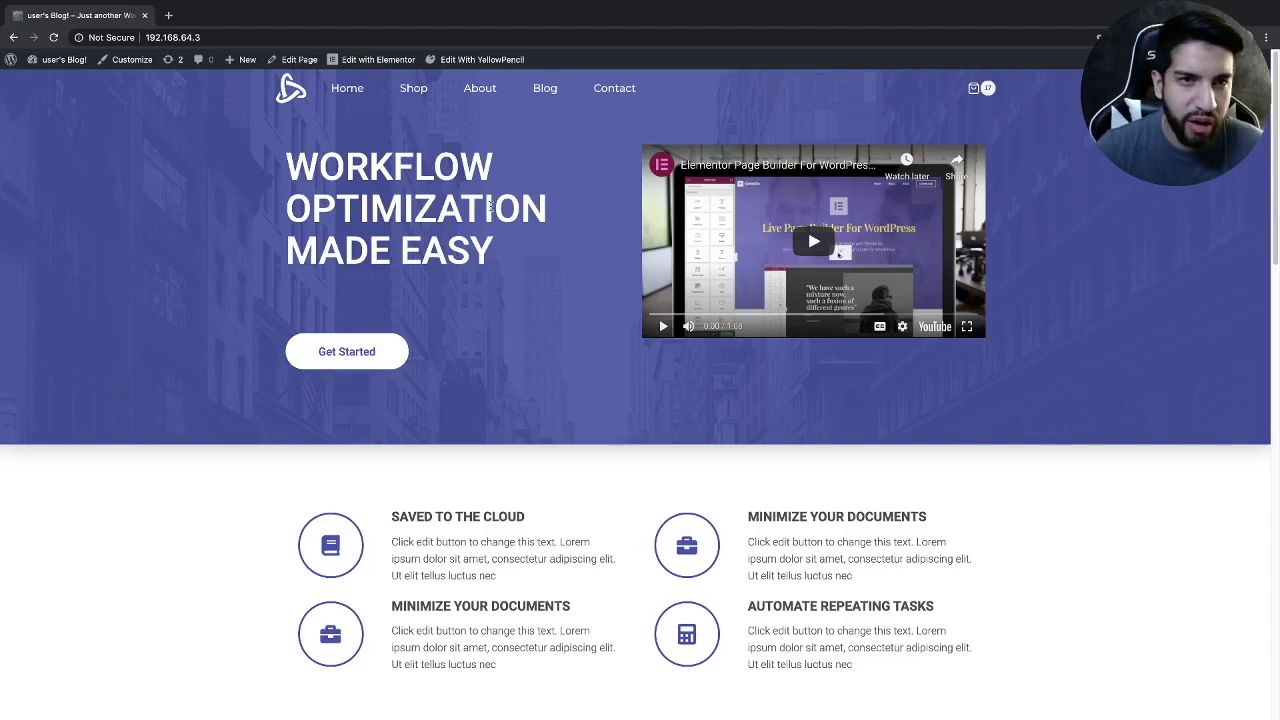
# Open the homepage in Elementor and drag the Cookie Consent widget onto the page
pyautogui.click(362, 60)
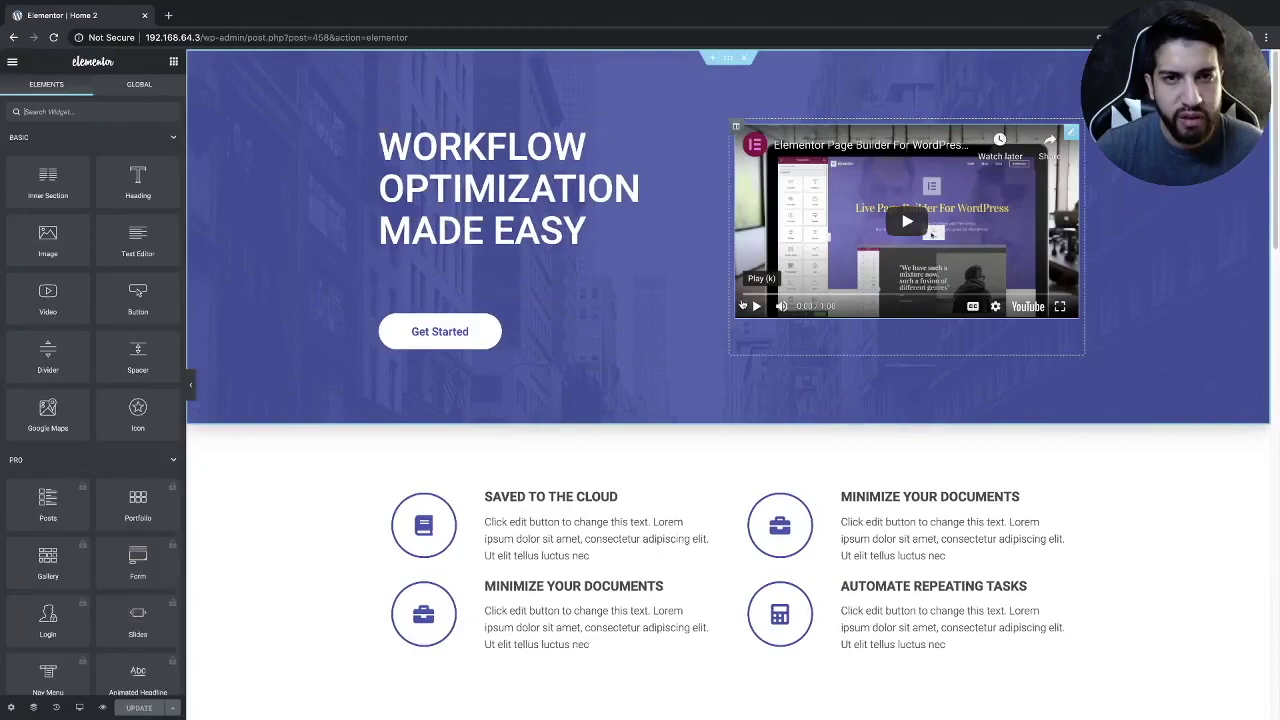
pyautogui.scroll(-5, 1010, 320)
pyautogui.scroll(-2, 1000, 393)
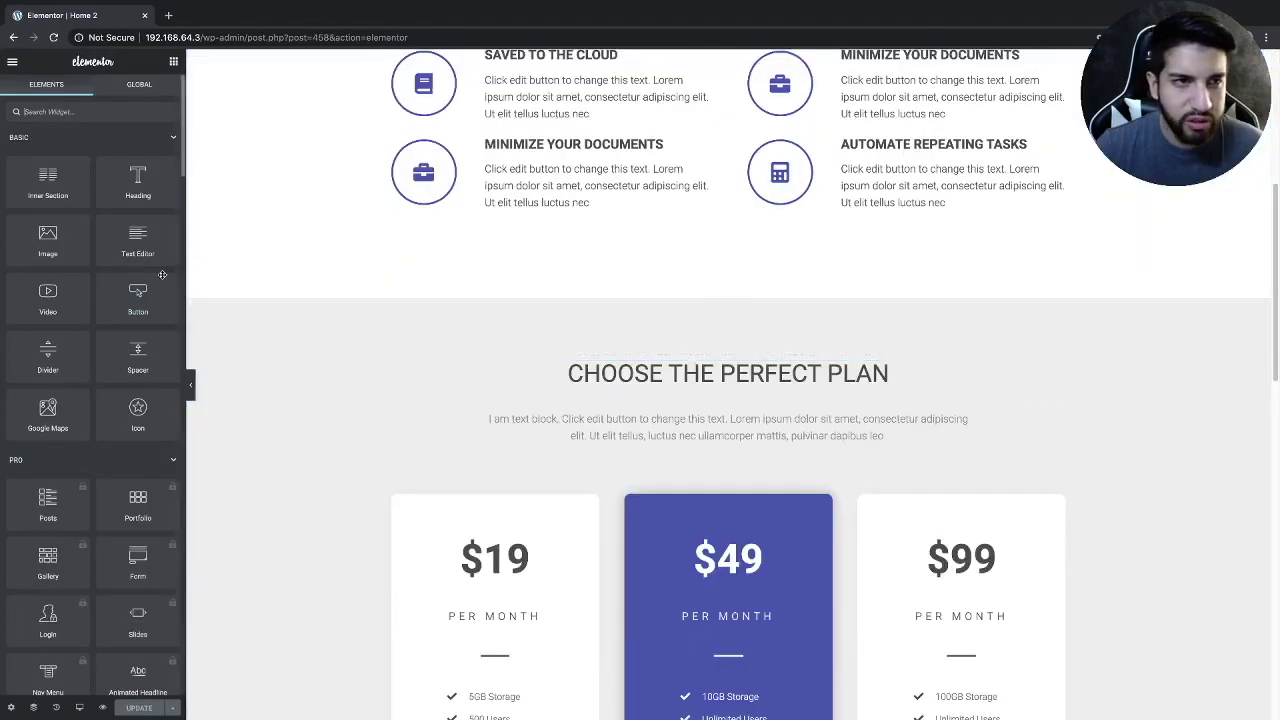
pyautogui.click(80, 111)
pyautogui.write('dookie')
pyautogui.moveTo(48, 152); pyautogui.dragTo(650, 378)
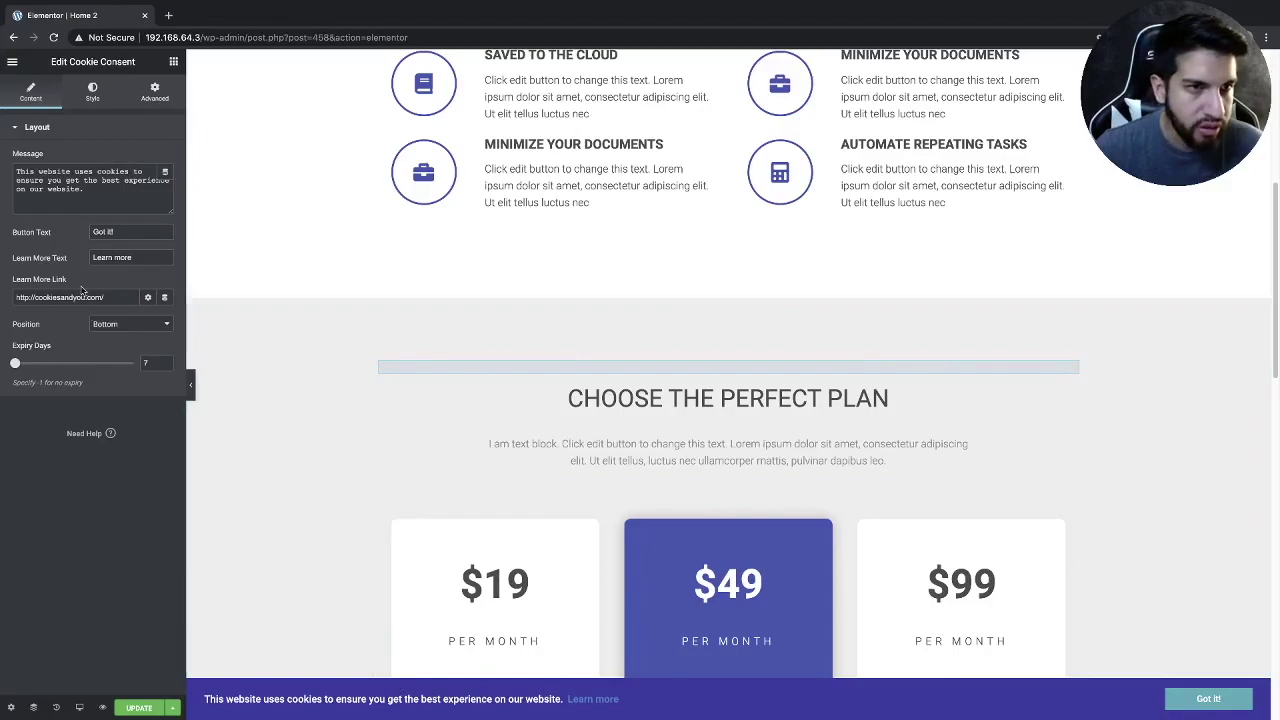
pyautogui.moveTo(16, 171); pyautogui.dragTo(86, 189)
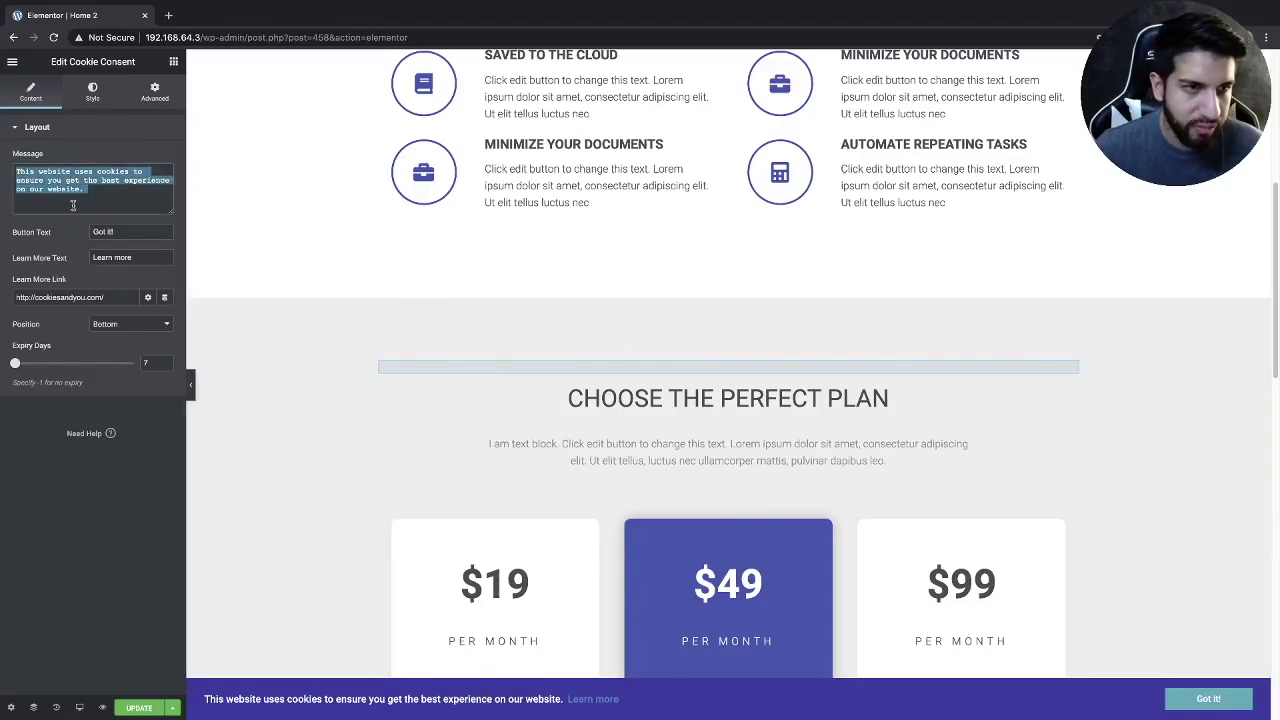
pyautogui.click(50, 251)
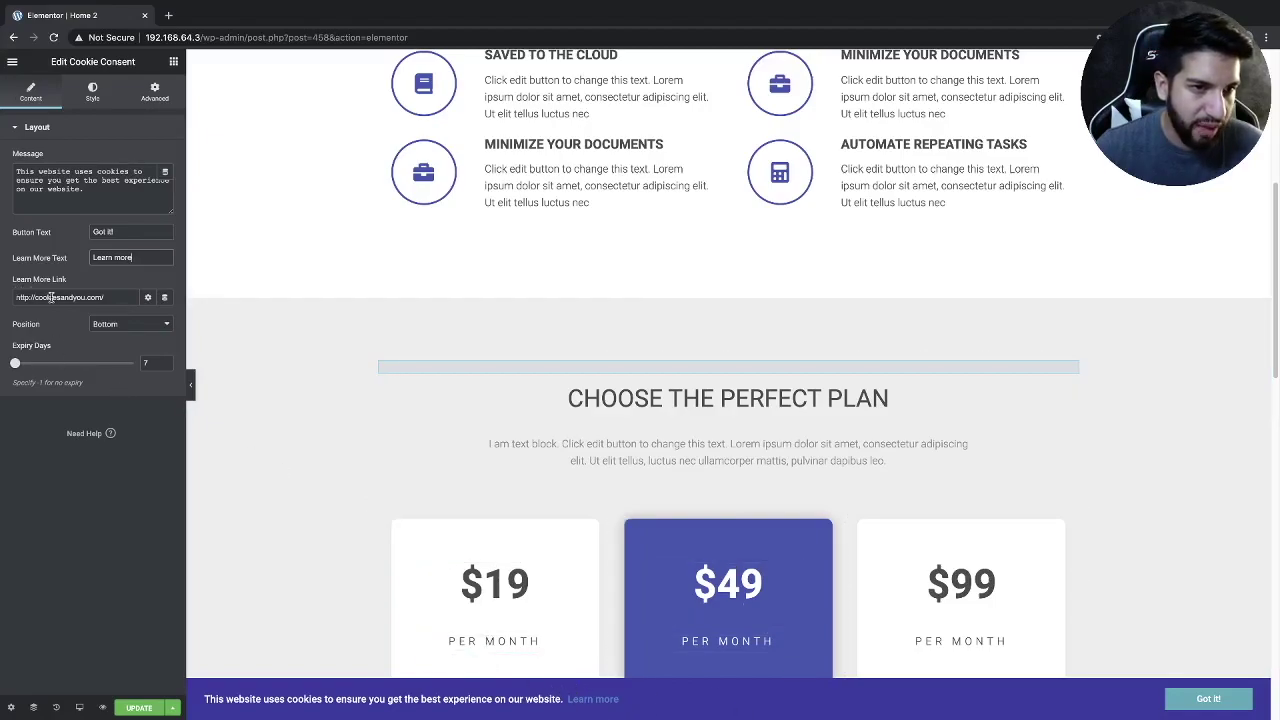
pyautogui.click(115, 299)
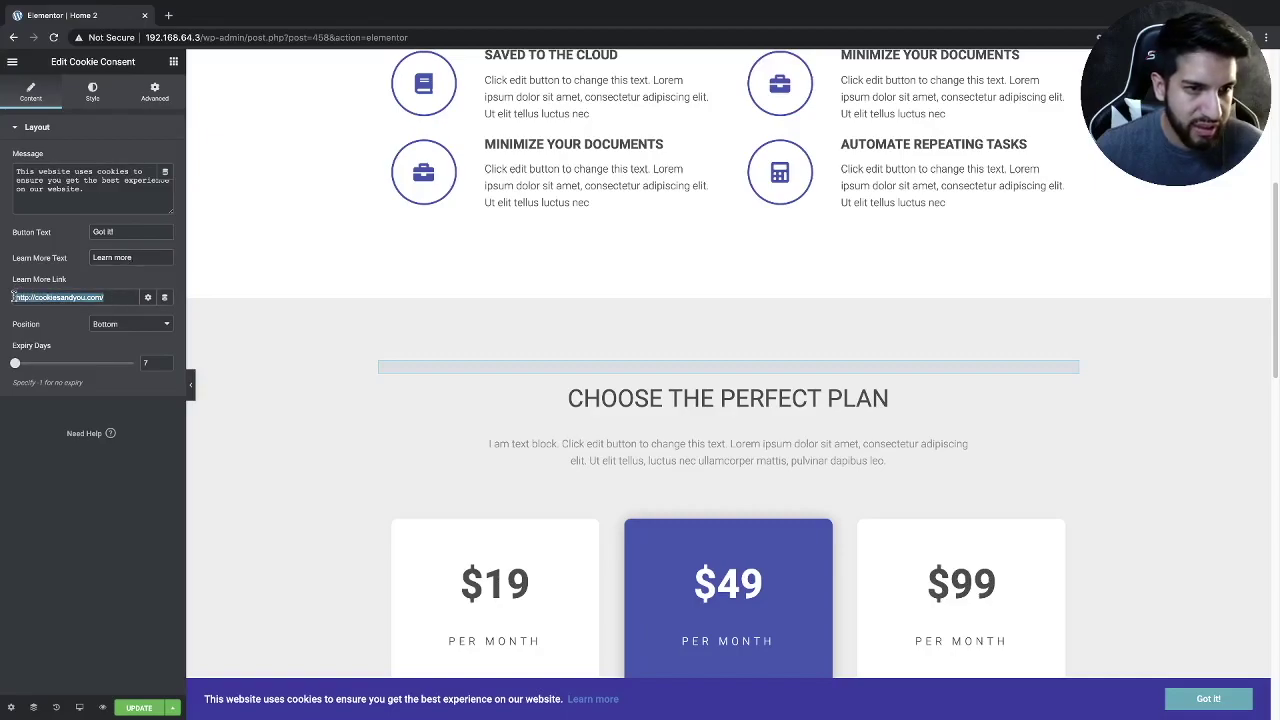
# Try the bottom-left, bottom-right and top banner positions, then set Position back to Bottom
pyautogui.click(128, 325)
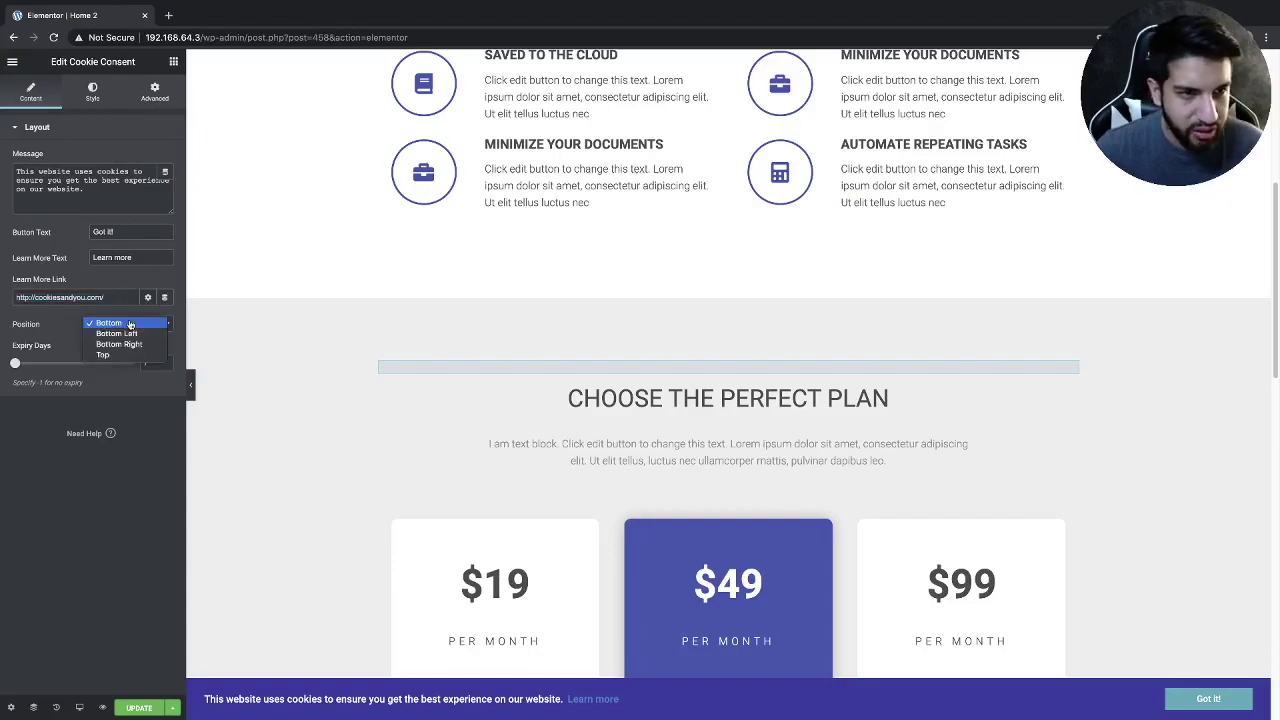
pyautogui.click(117, 333)
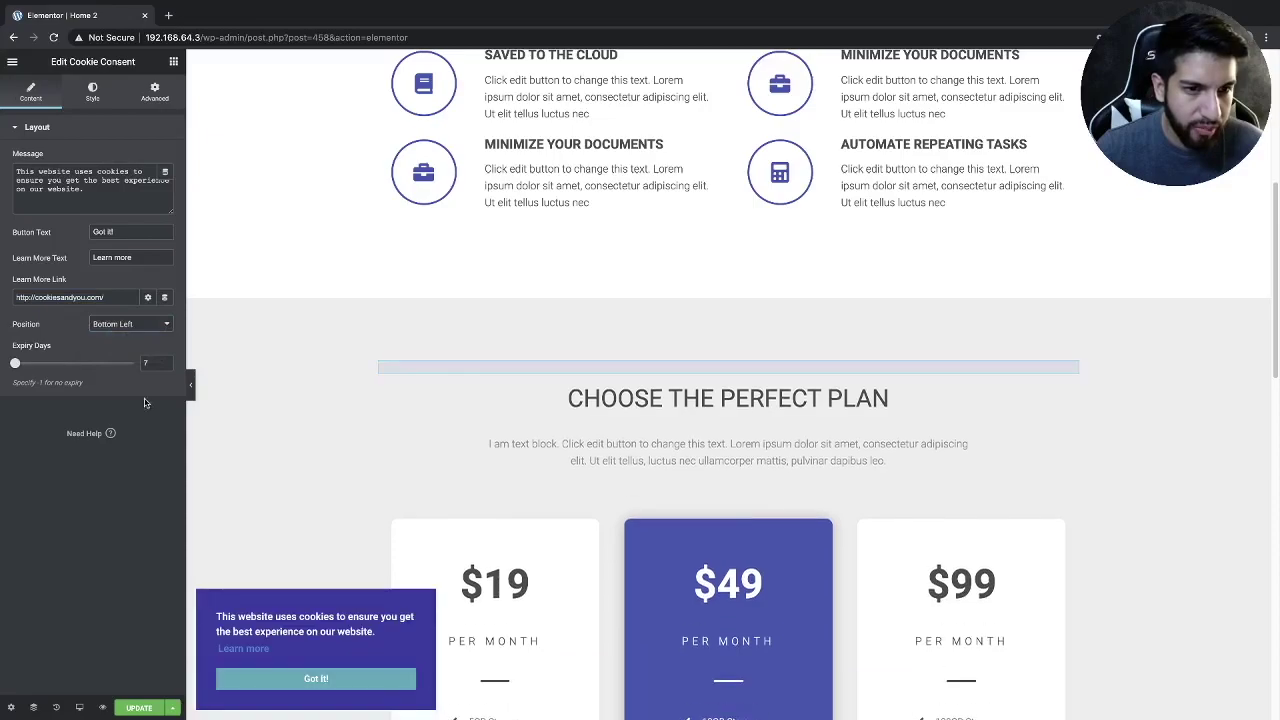
pyautogui.click(136, 328)
pyautogui.click(135, 337)
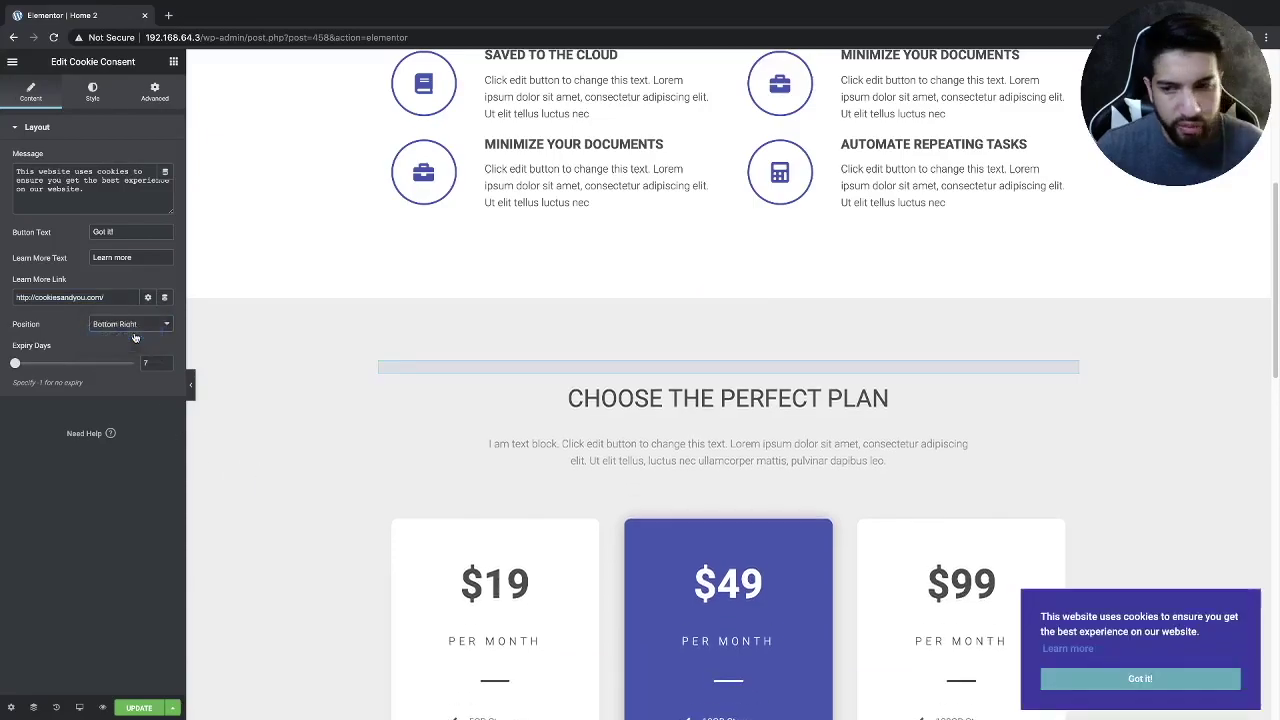
pyautogui.click(130, 325)
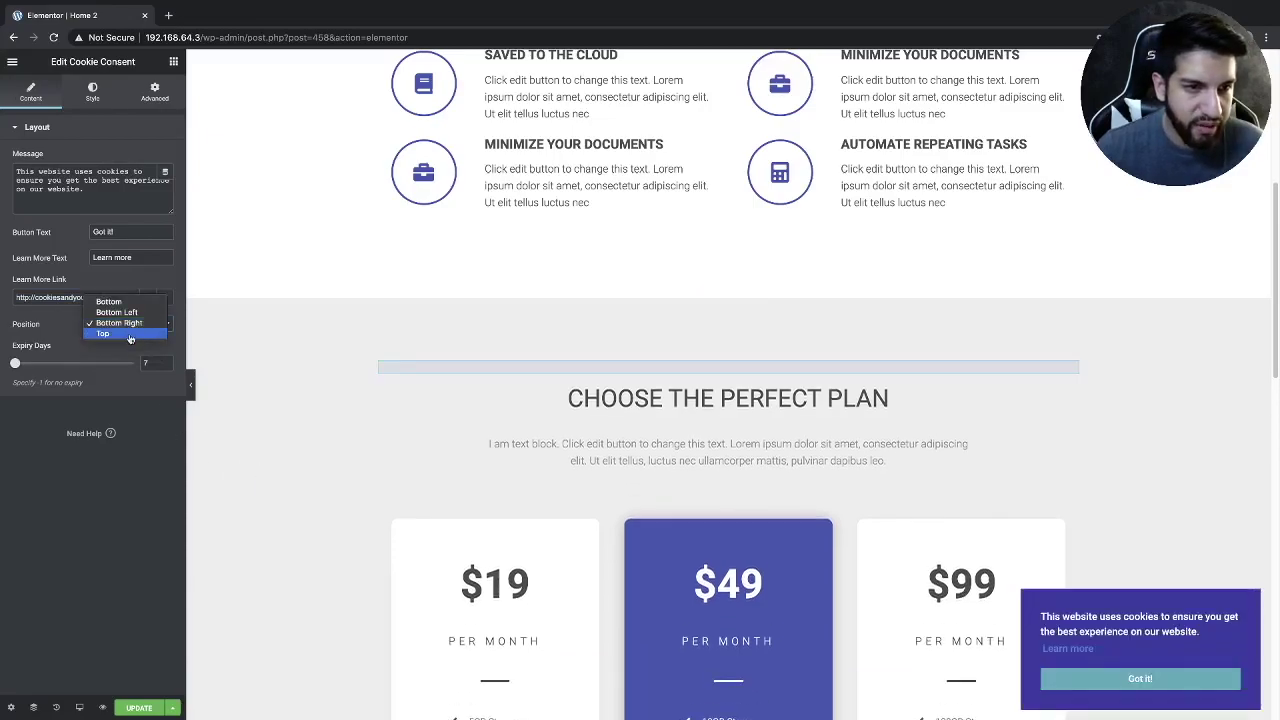
pyautogui.click(130, 334)
pyautogui.click(130, 328)
pyautogui.click(130, 291)
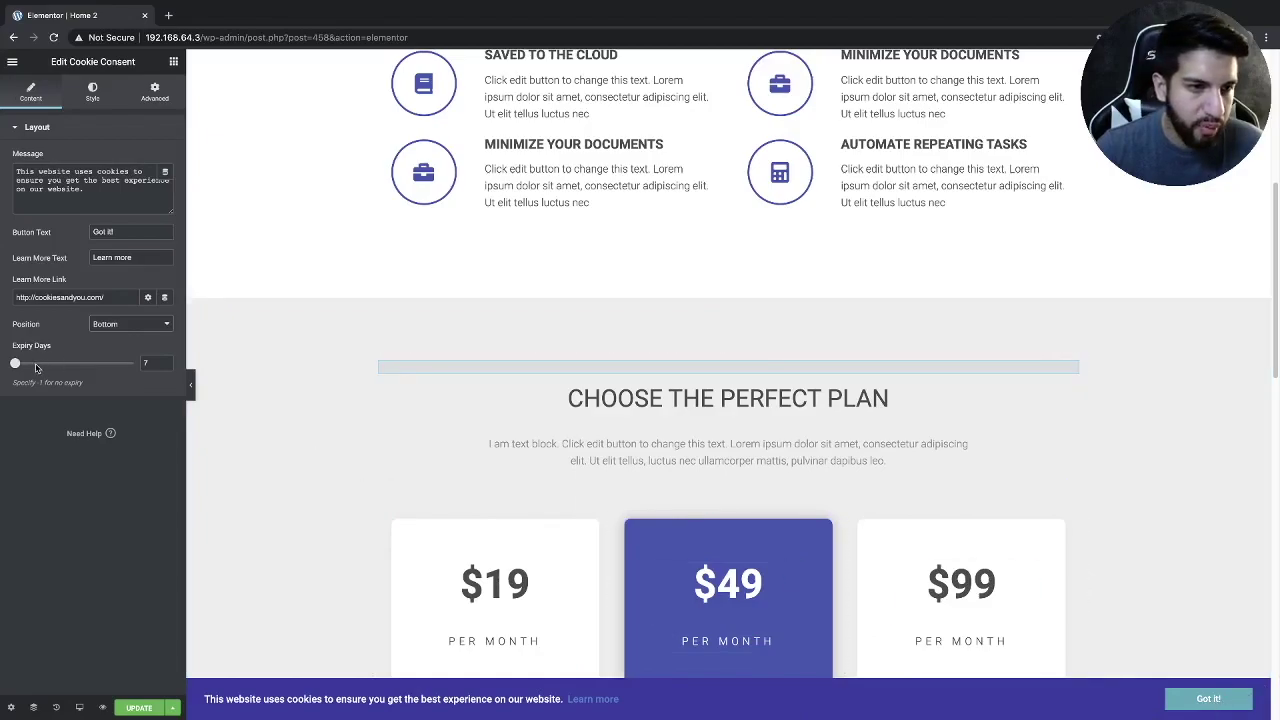
# Set the cookie consent Expiry Days to 22
pyautogui.moveTo(19, 366); pyautogui.dragTo(24, 367)
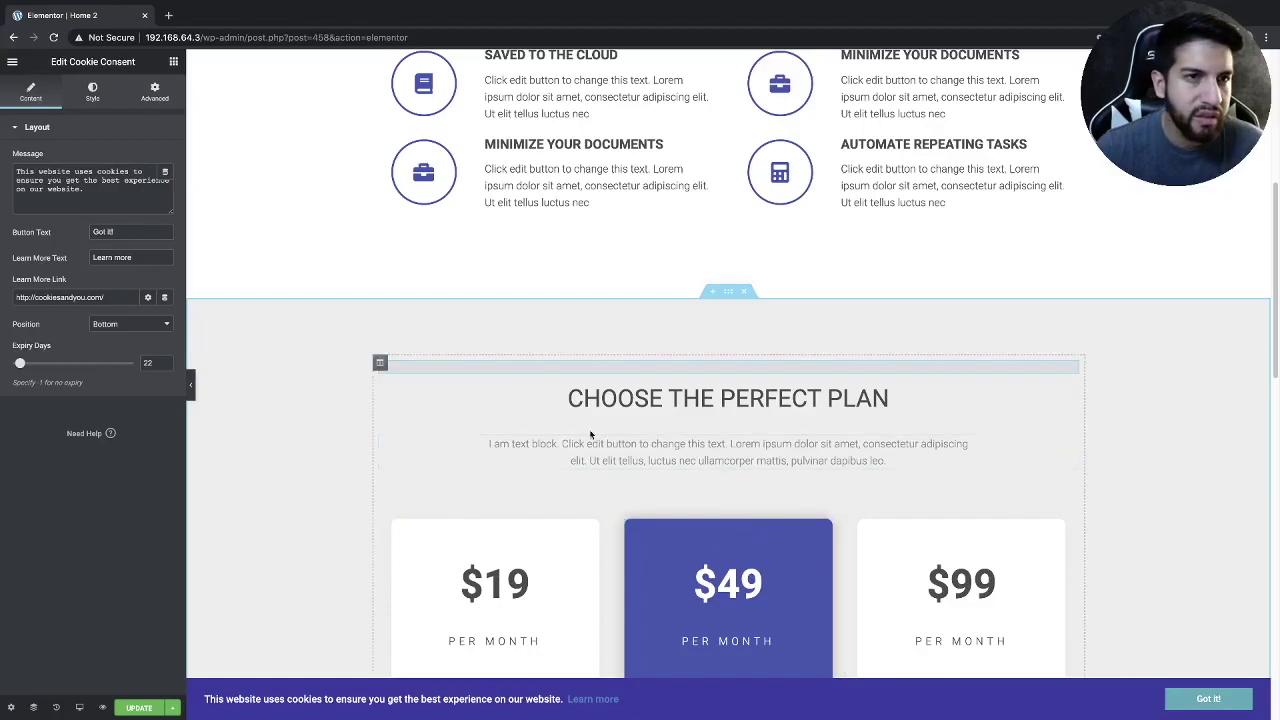
pyautogui.scroll(-1, 600, 450)
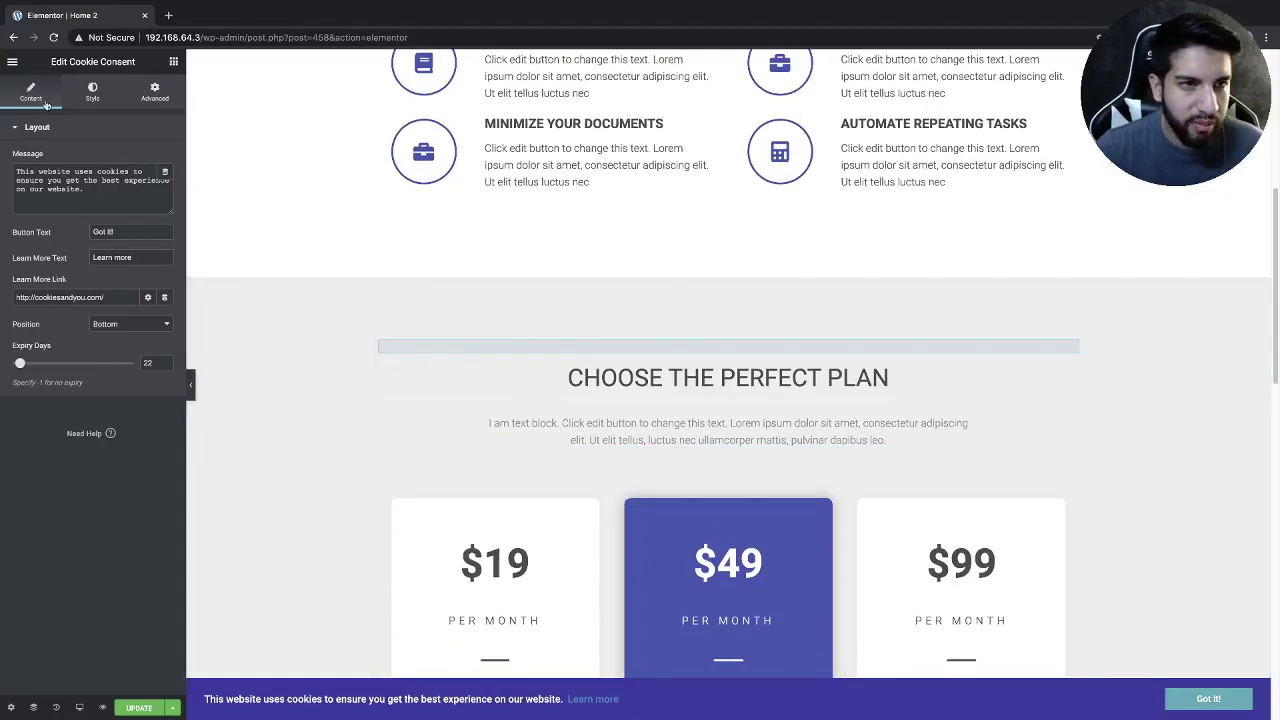
pyautogui.click(92, 93)
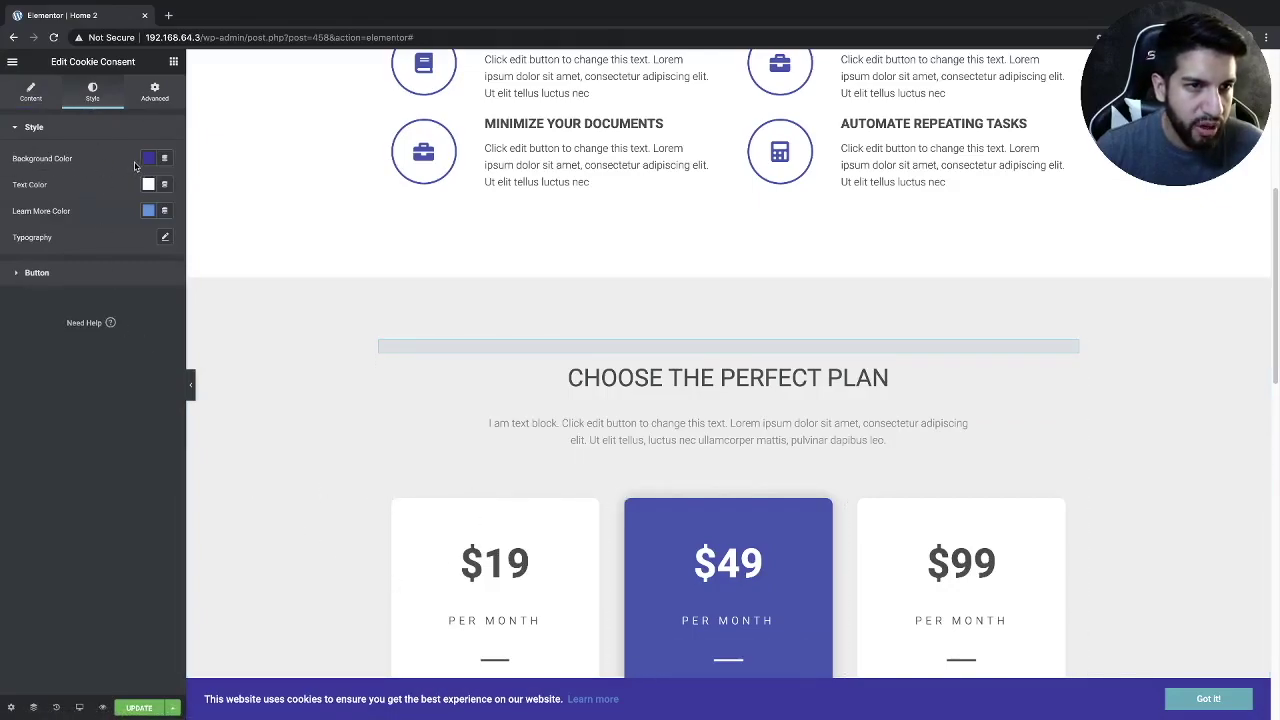
# Make the banner background blue, after trying green and grey, and check the white text colour
pyautogui.click(148, 159)
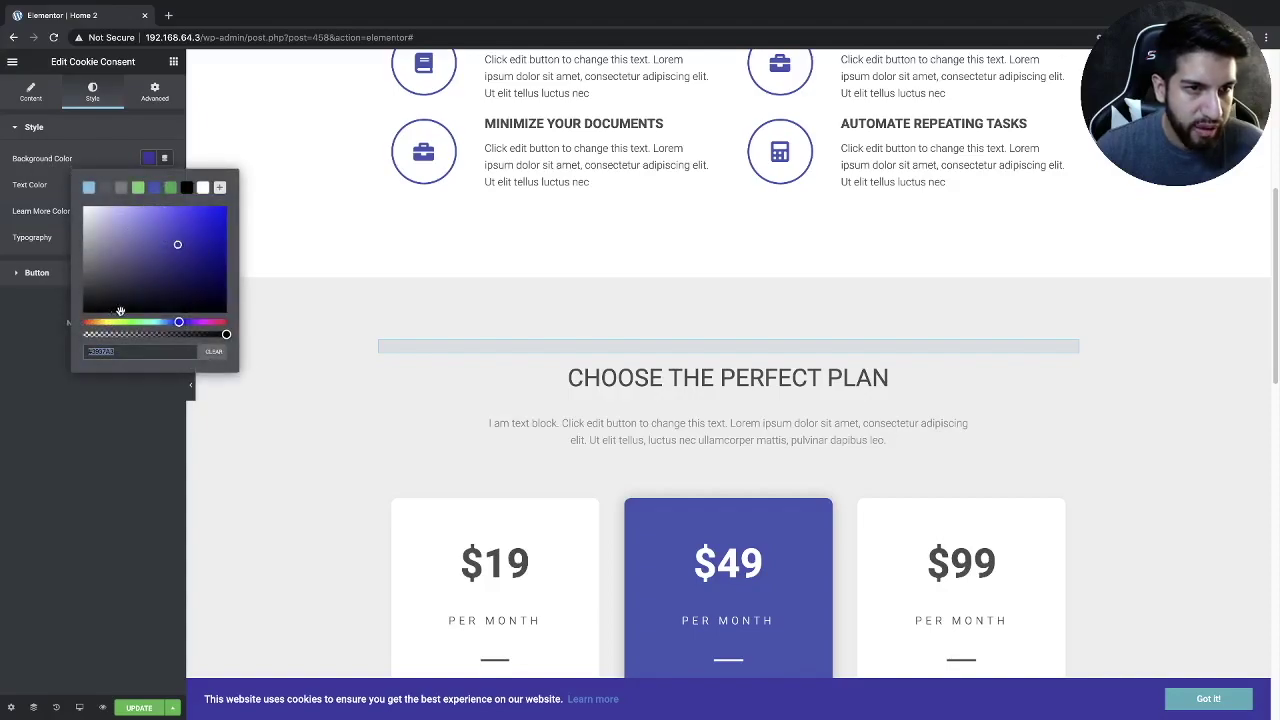
pyautogui.click(137, 189)
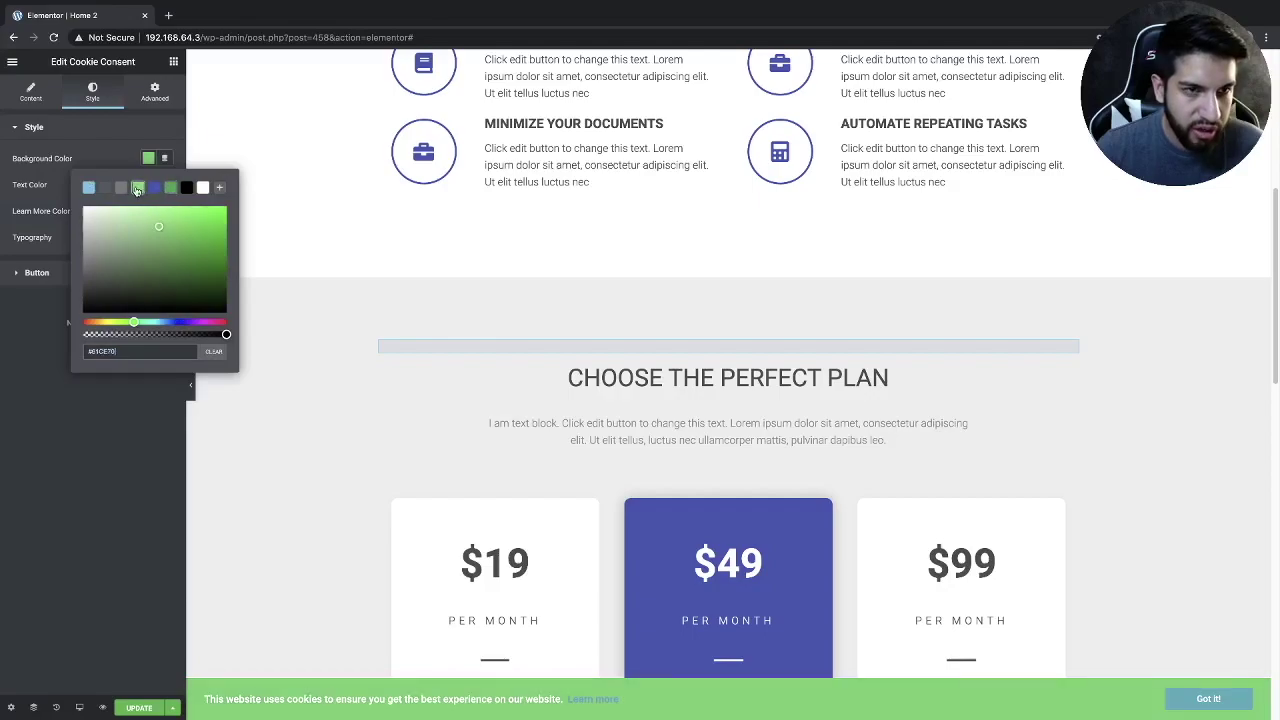
pyautogui.click(120, 189)
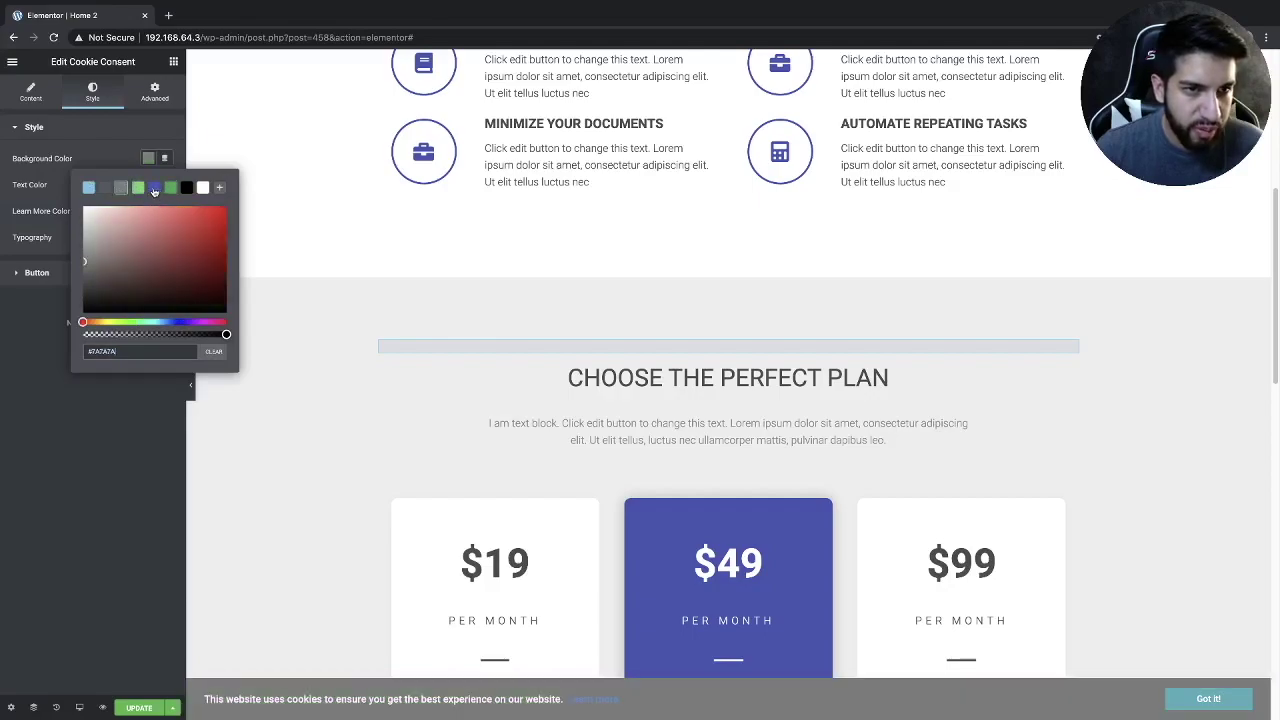
pyautogui.click(154, 188)
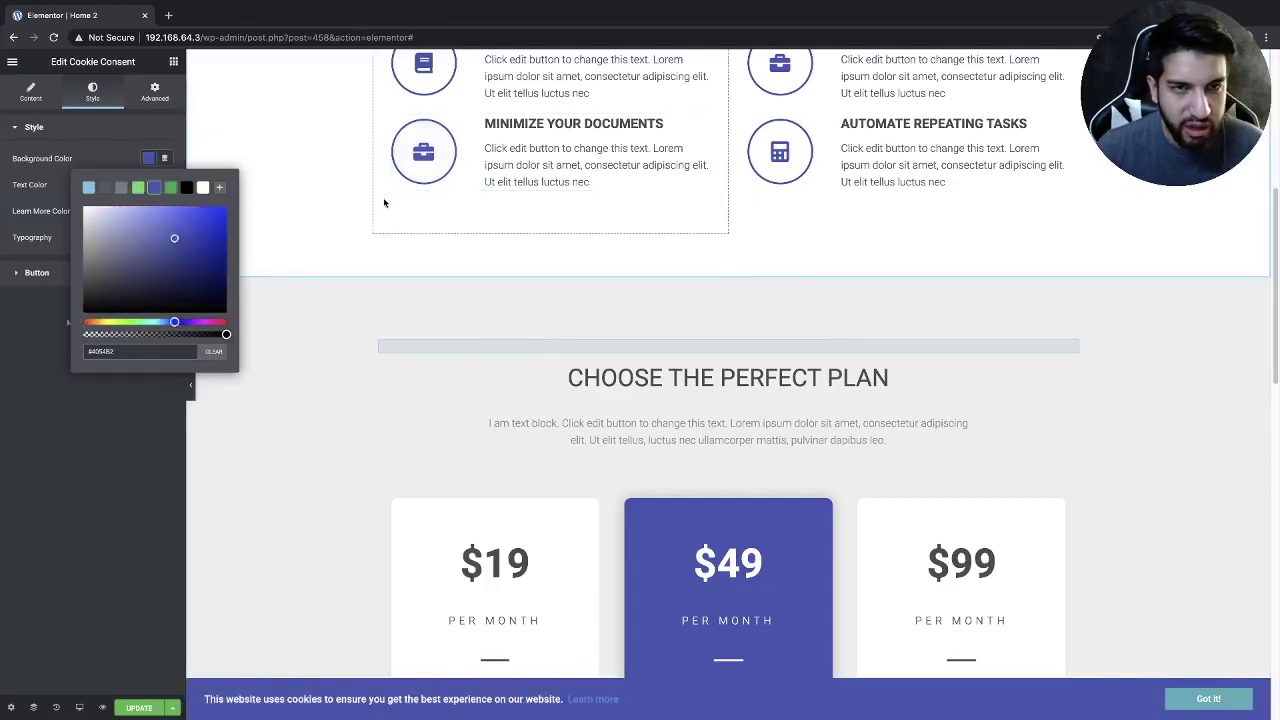
pyautogui.click(100, 429)
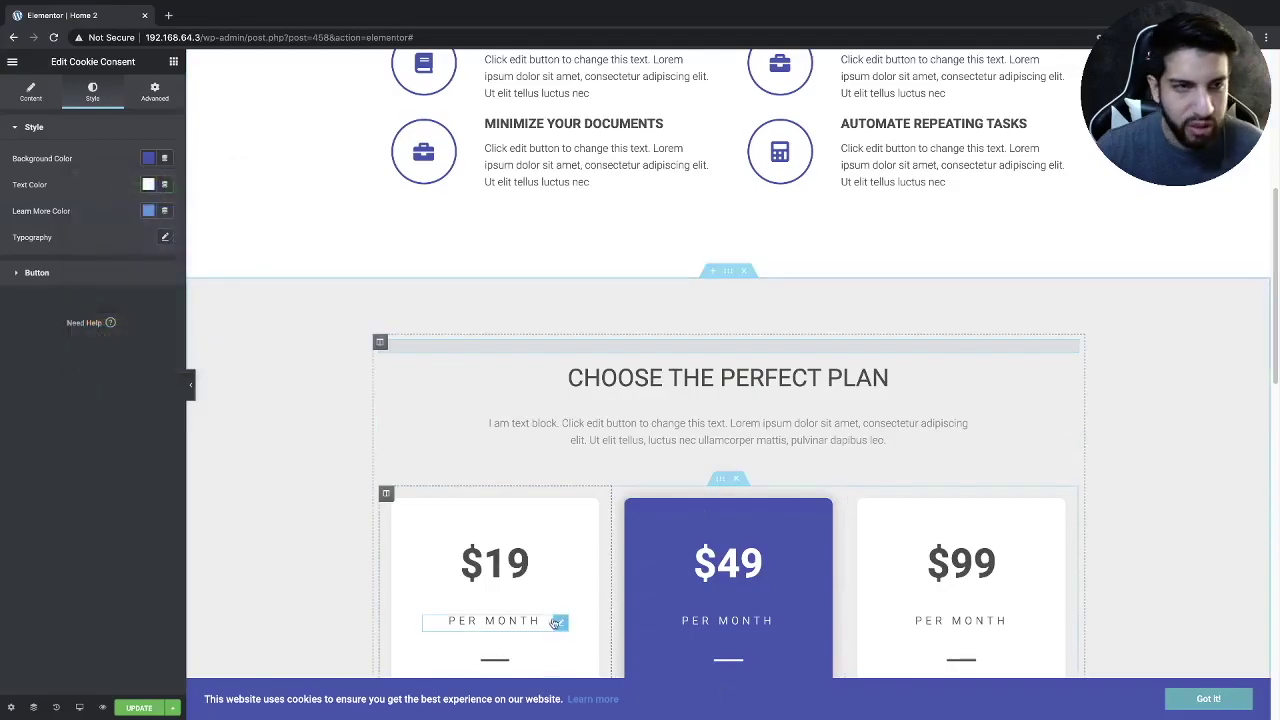
pyautogui.click(147, 185)
pyautogui.click(116, 199)
# Set the Learn more link colour to light cyan (#45D5E3)
pyautogui.click(147, 212)
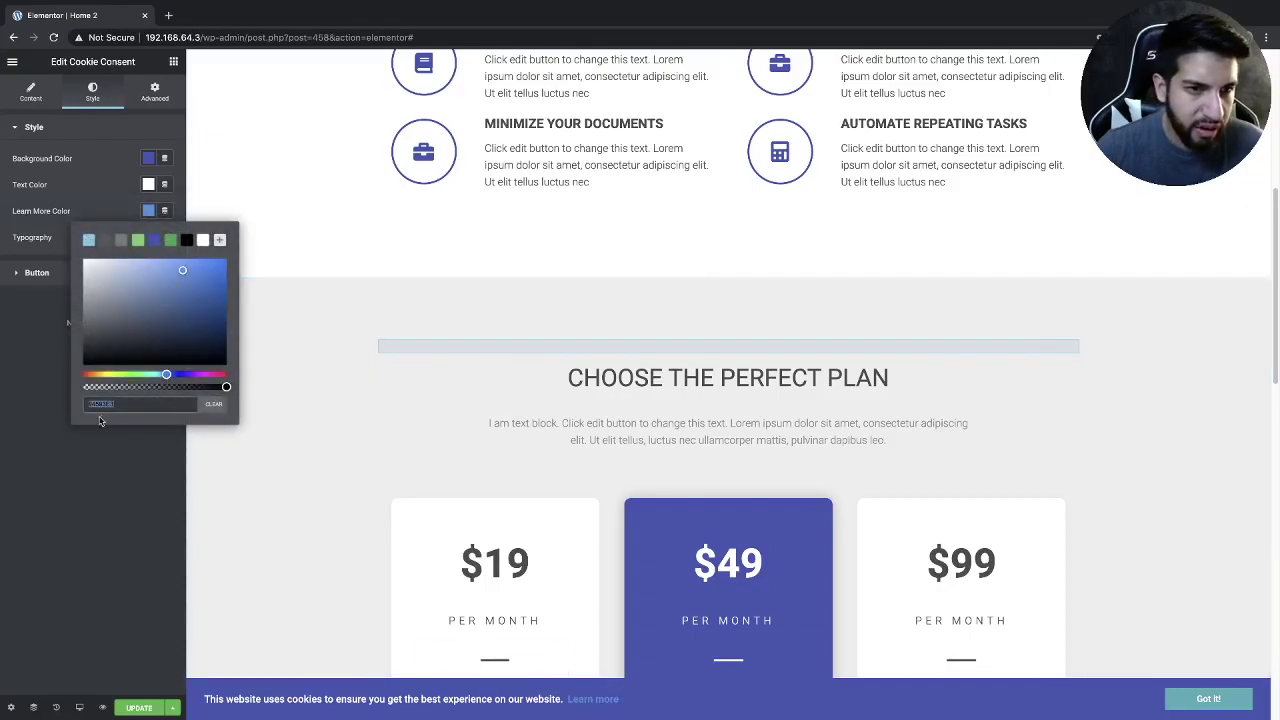
pyautogui.write('#45D5E3')
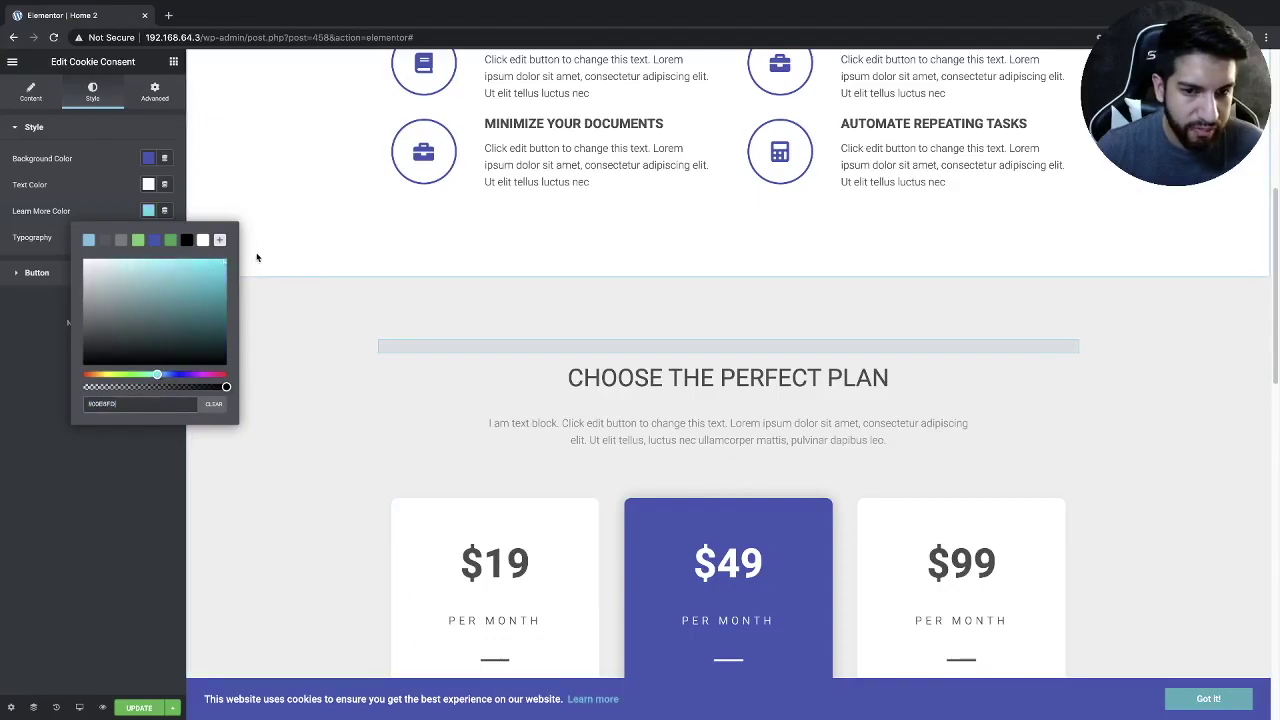
pyautogui.click(186, 240)
pyautogui.press('Escape')
pyautogui.click(147, 211)
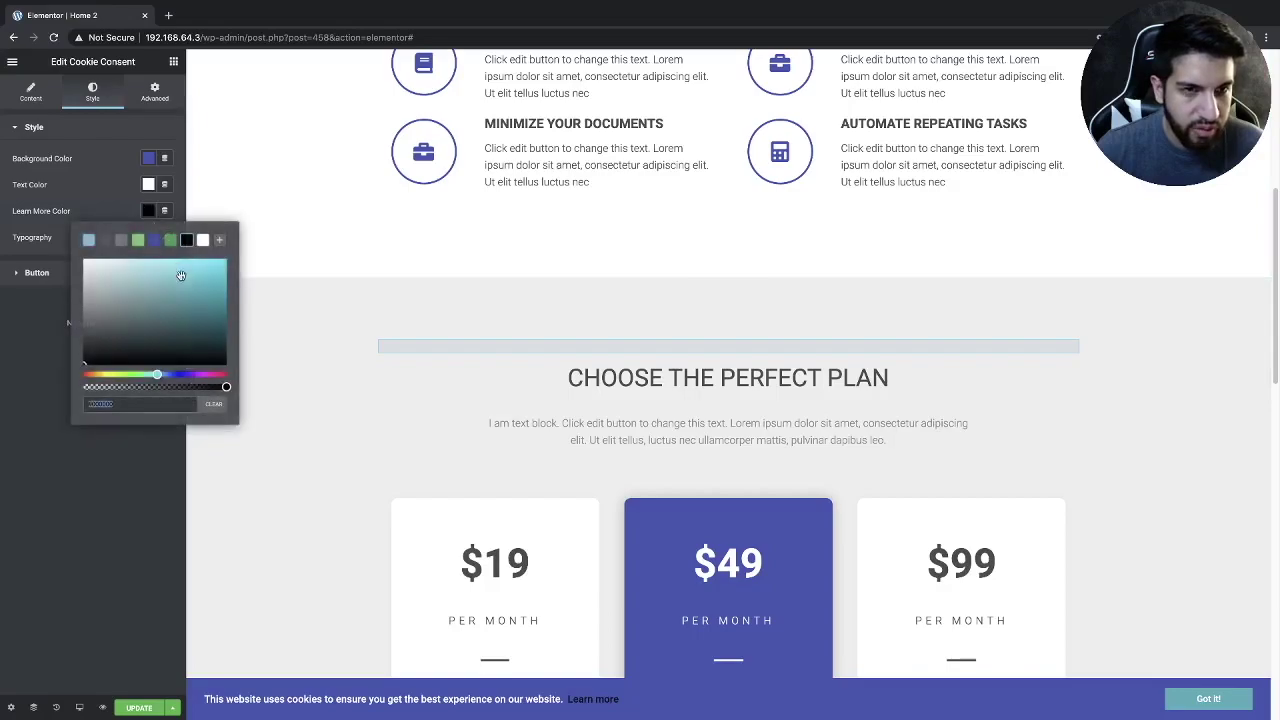
pyautogui.click(225, 260)
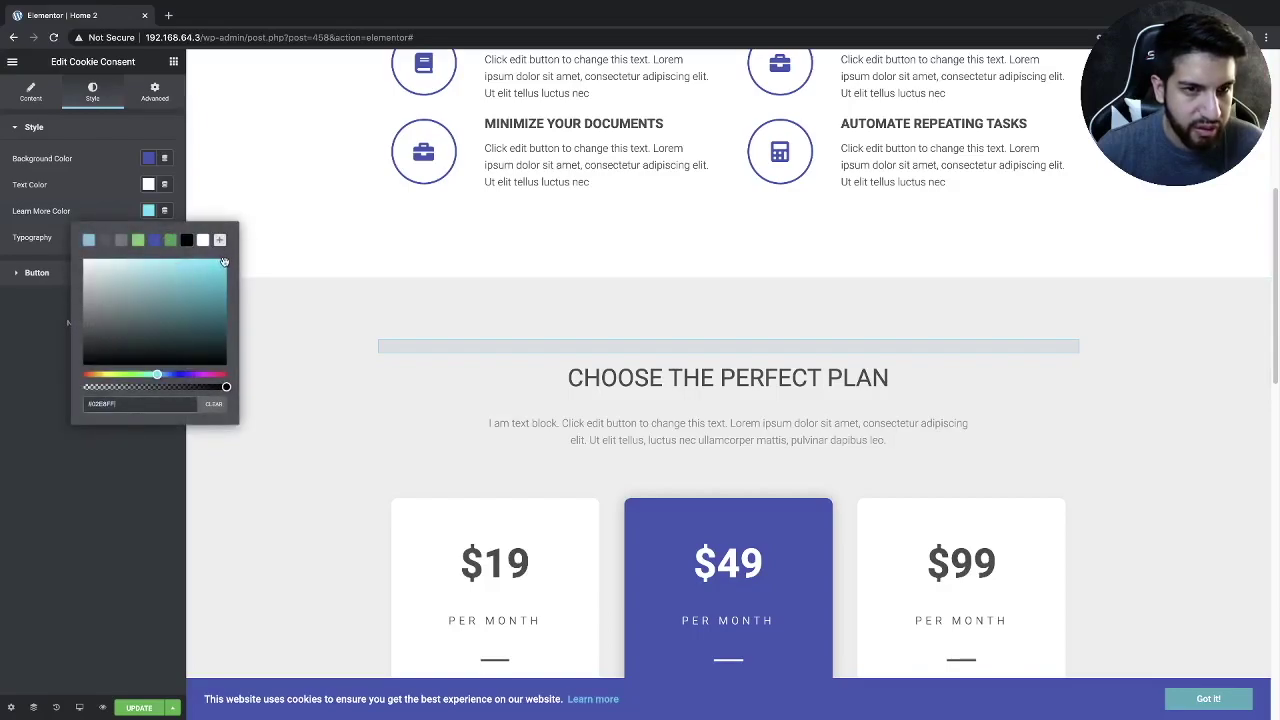
pyautogui.click(94, 455)
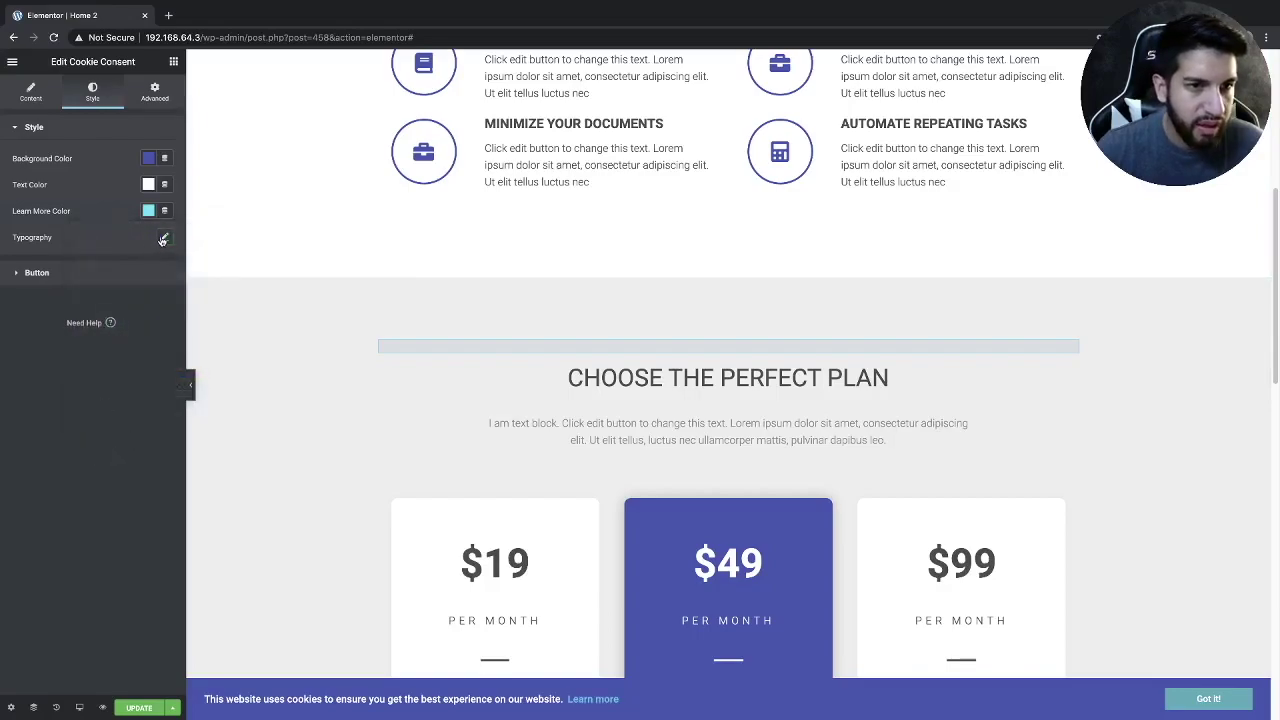
# Enlarge the banner message text size to 18 px
pyautogui.click(163, 239)
pyautogui.moveTo(21, 320); pyautogui.dragTo(30, 323)
pyautogui.click(67, 241)
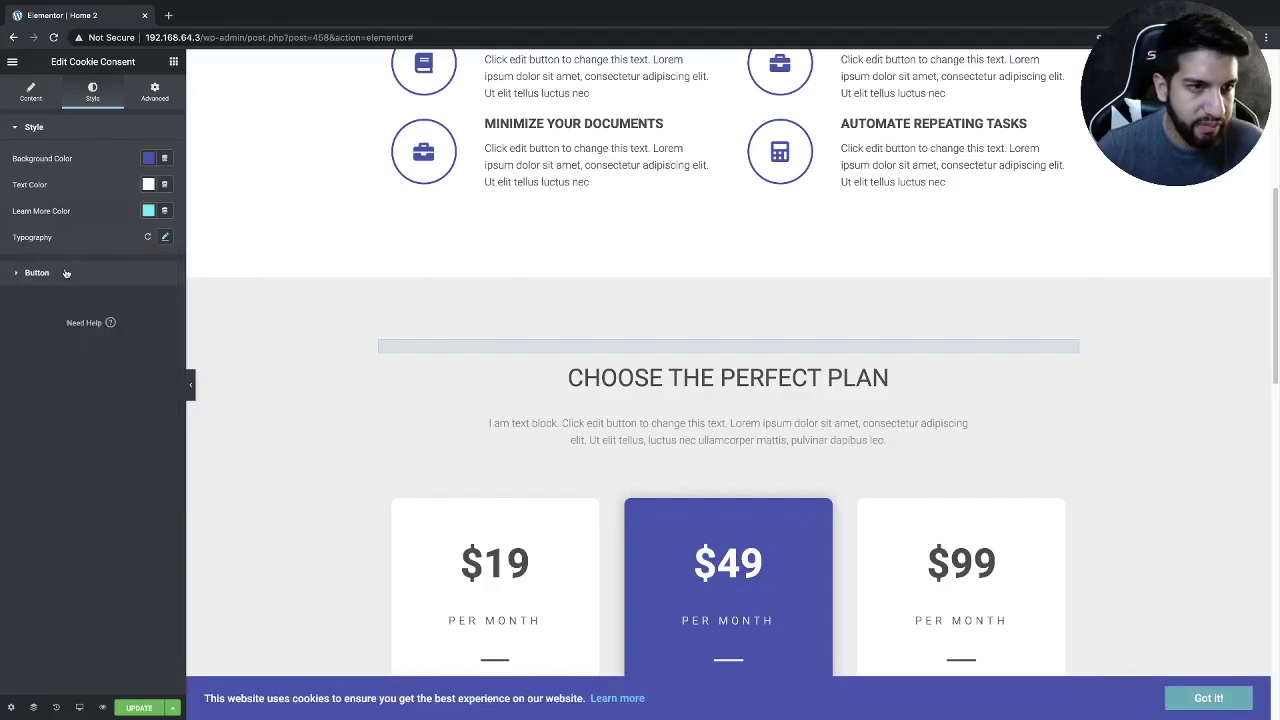
# Make the Got it button background white
pyautogui.click(66, 273)
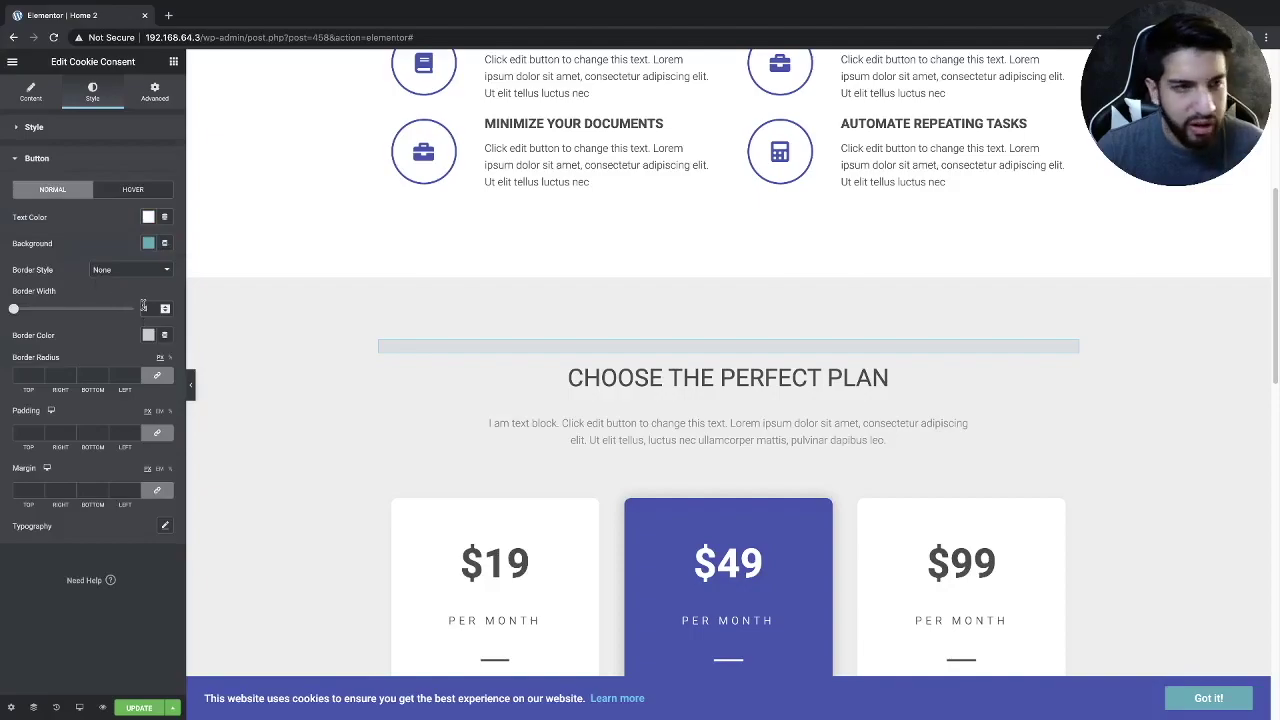
pyautogui.click(146, 220)
pyautogui.click(146, 220)
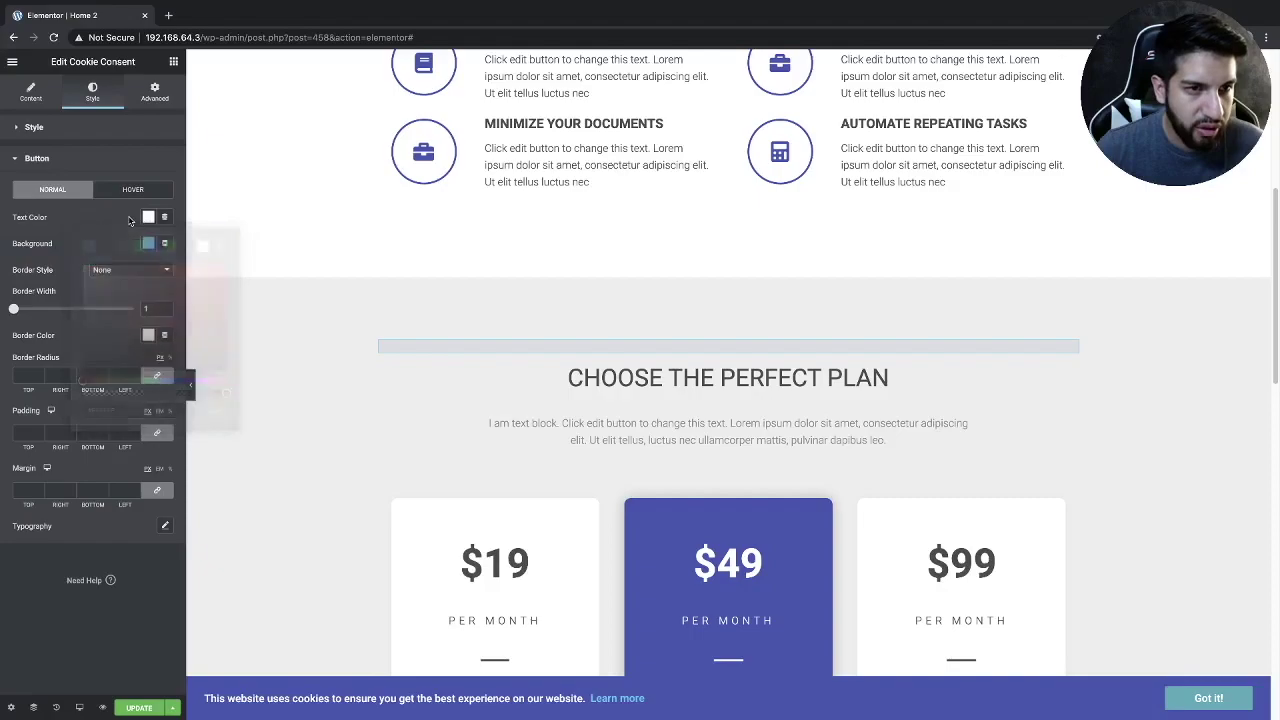
pyautogui.click(149, 245)
pyautogui.click(149, 246)
pyautogui.click(149, 248)
pyautogui.click(200, 274)
pyautogui.click(130, 229)
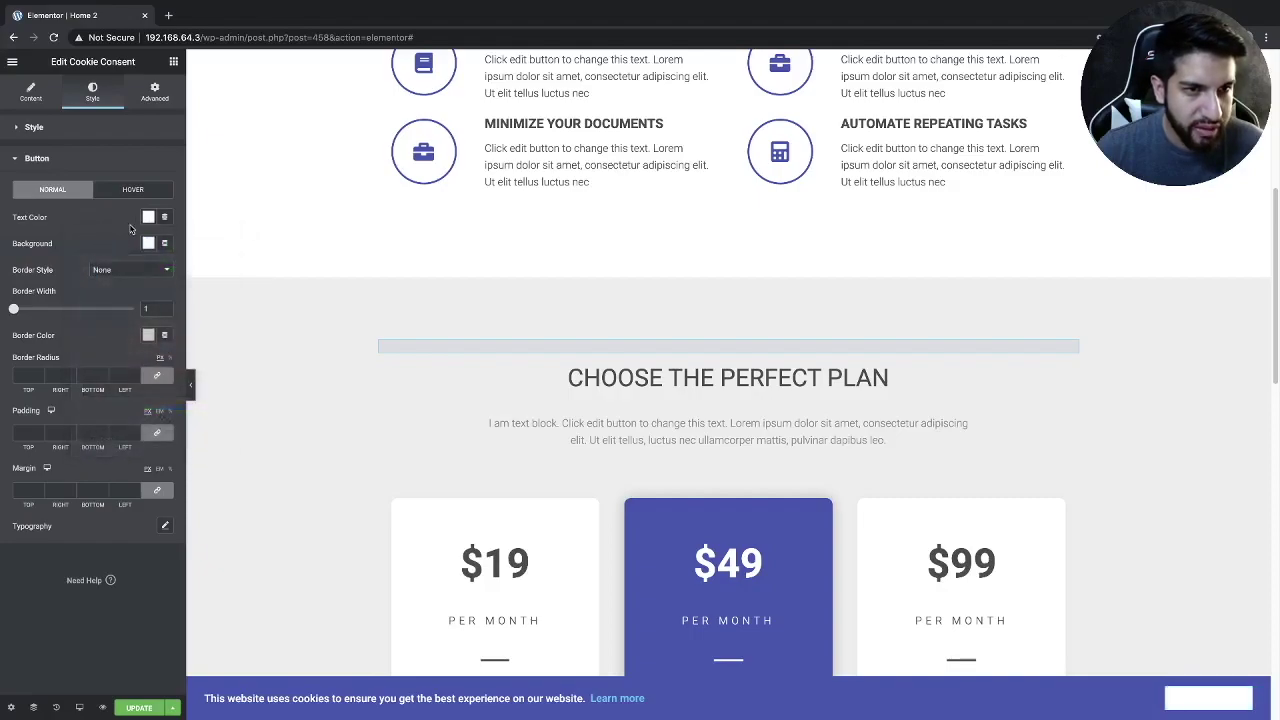
# Give the Got it button purple text and a 100 border radius
pyautogui.click(147, 219)
pyautogui.click(154, 247)
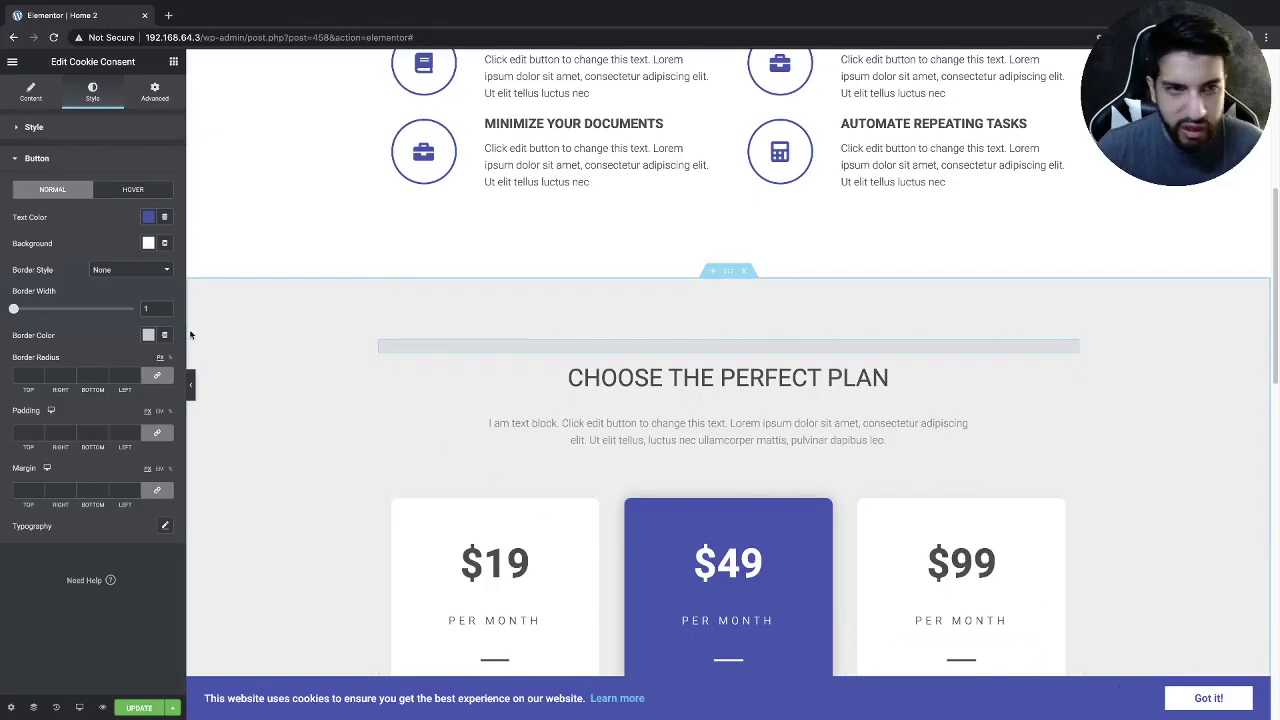
pyautogui.write('100')
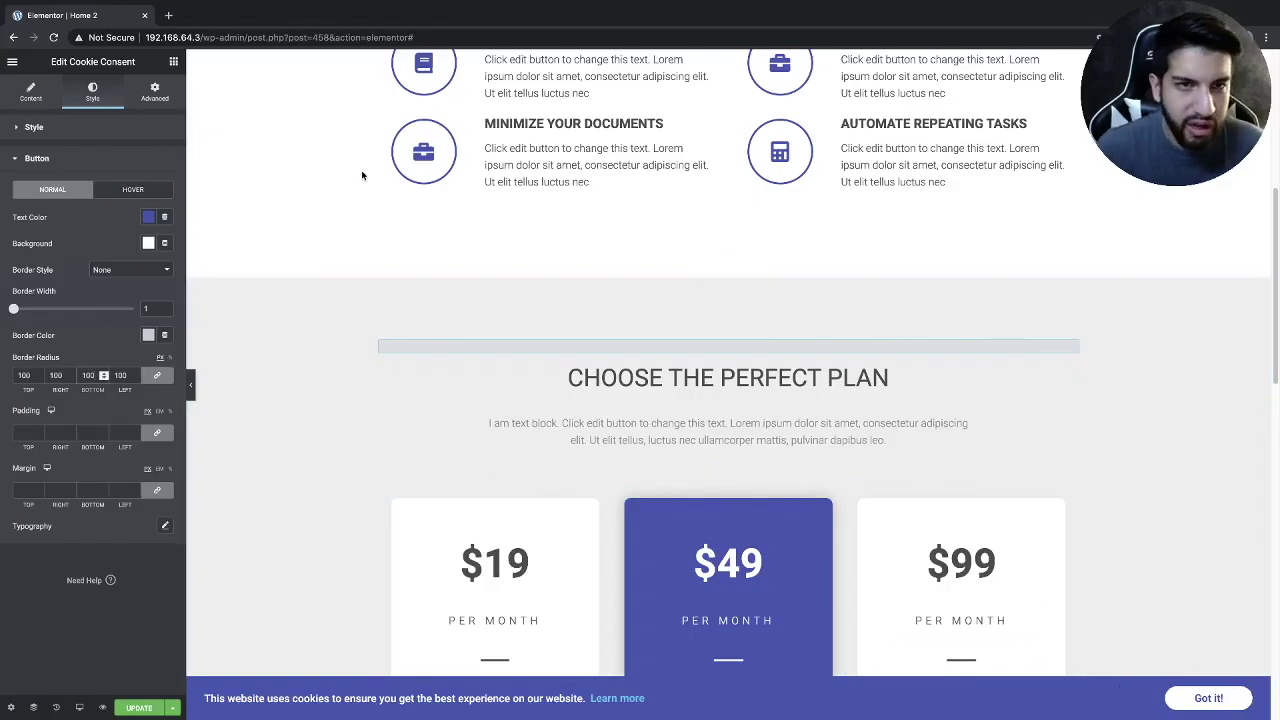
pyautogui.scroll(3, 360, 171)
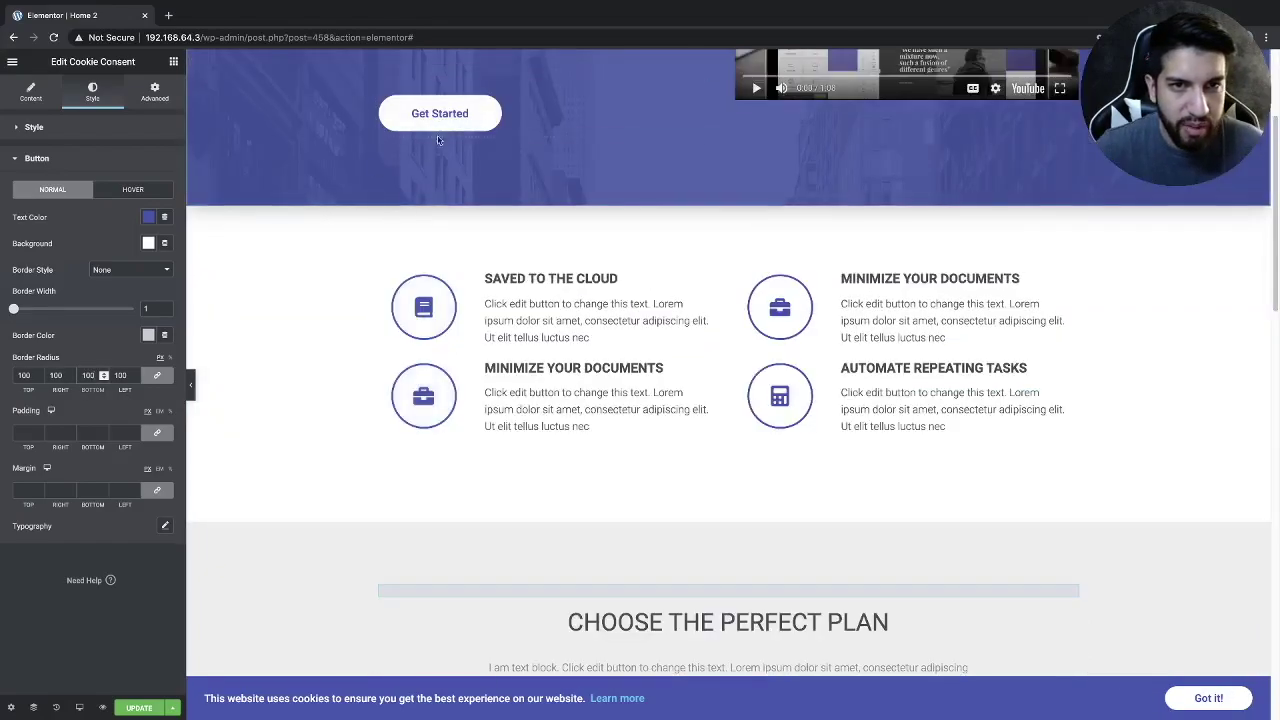
pyautogui.scroll(-1, 850, 450)
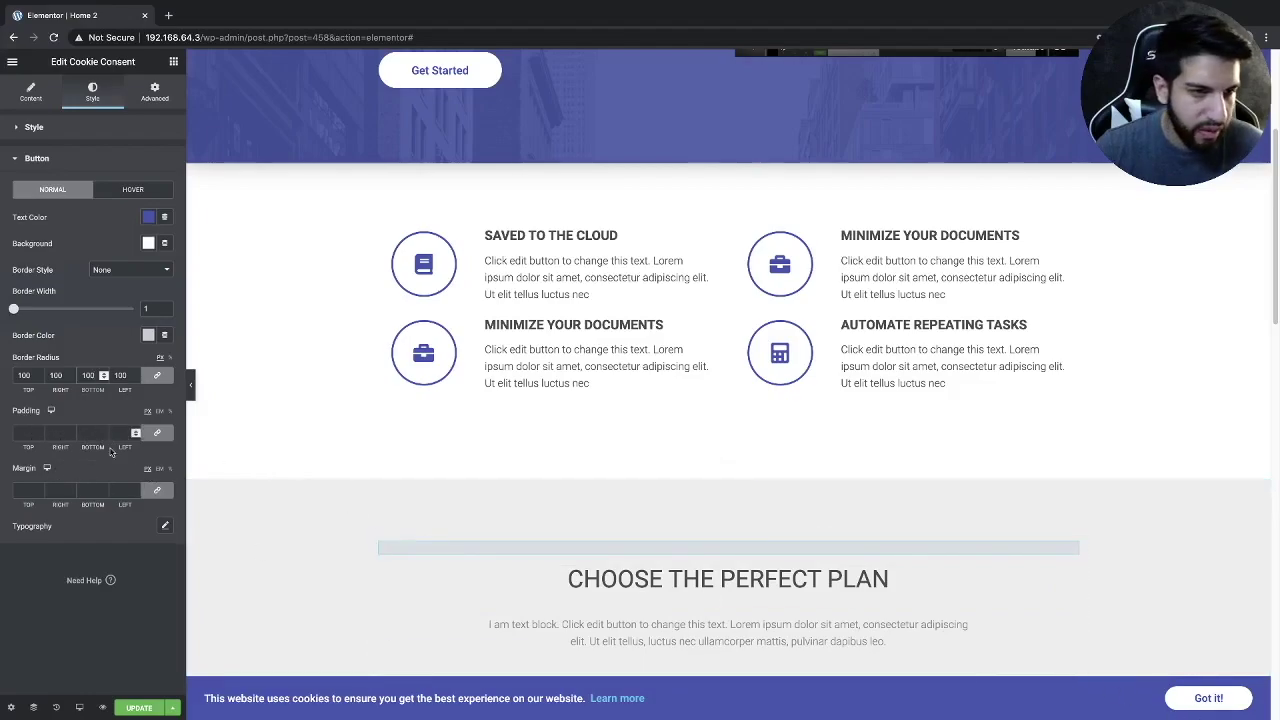
# Set the Got it button's typography size to 16 px
pyautogui.click(166, 527)
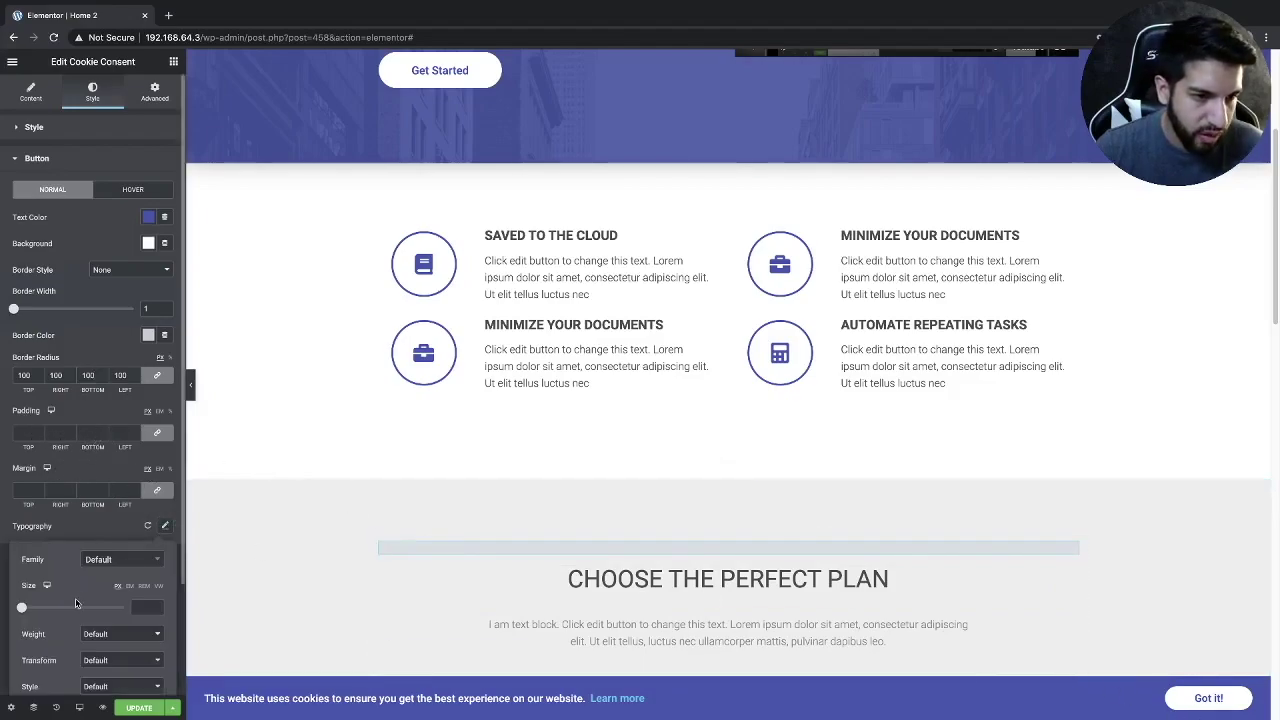
pyautogui.moveTo(24, 610); pyautogui.dragTo(31, 610)
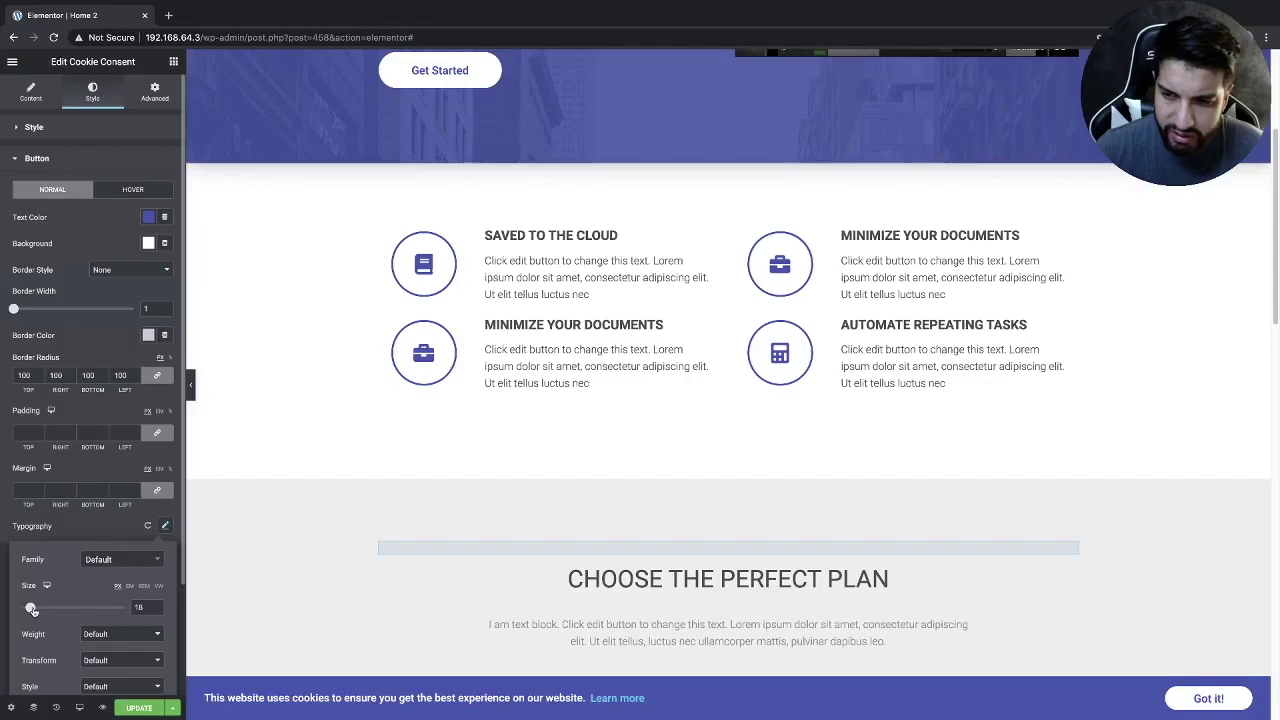
pyautogui.click(63, 533)
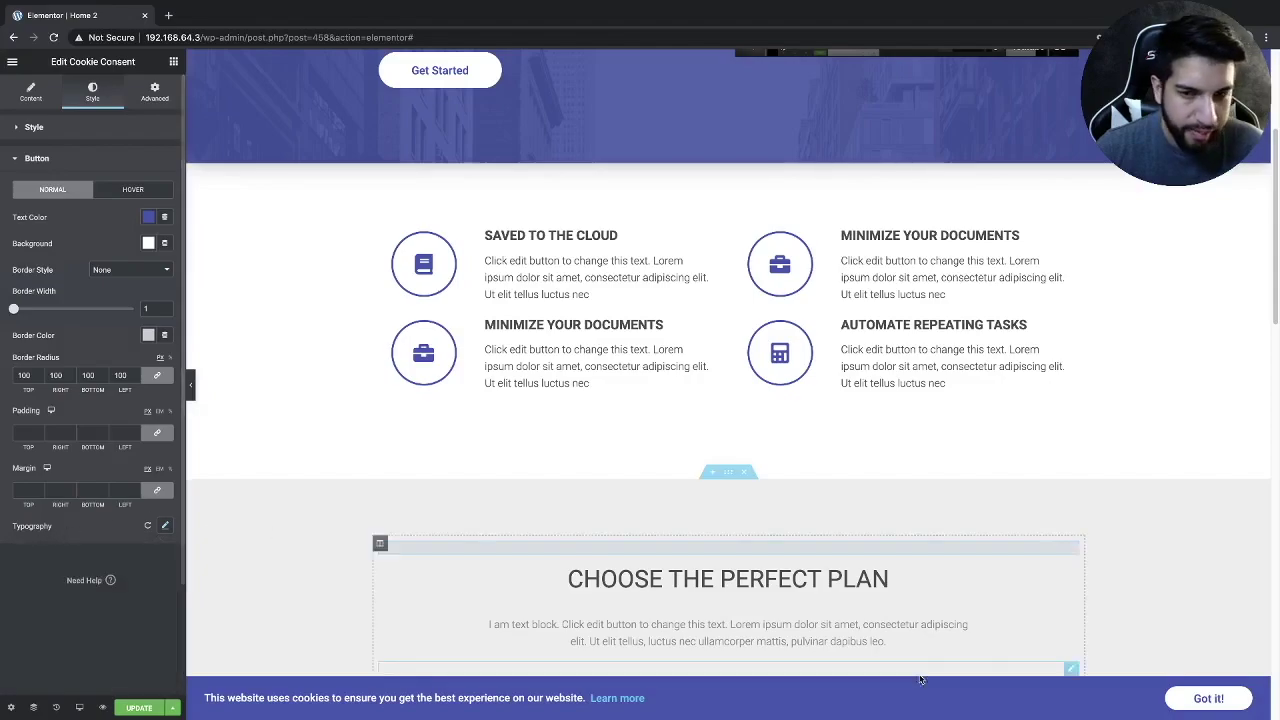
pyautogui.scroll(3, 1128, 611)
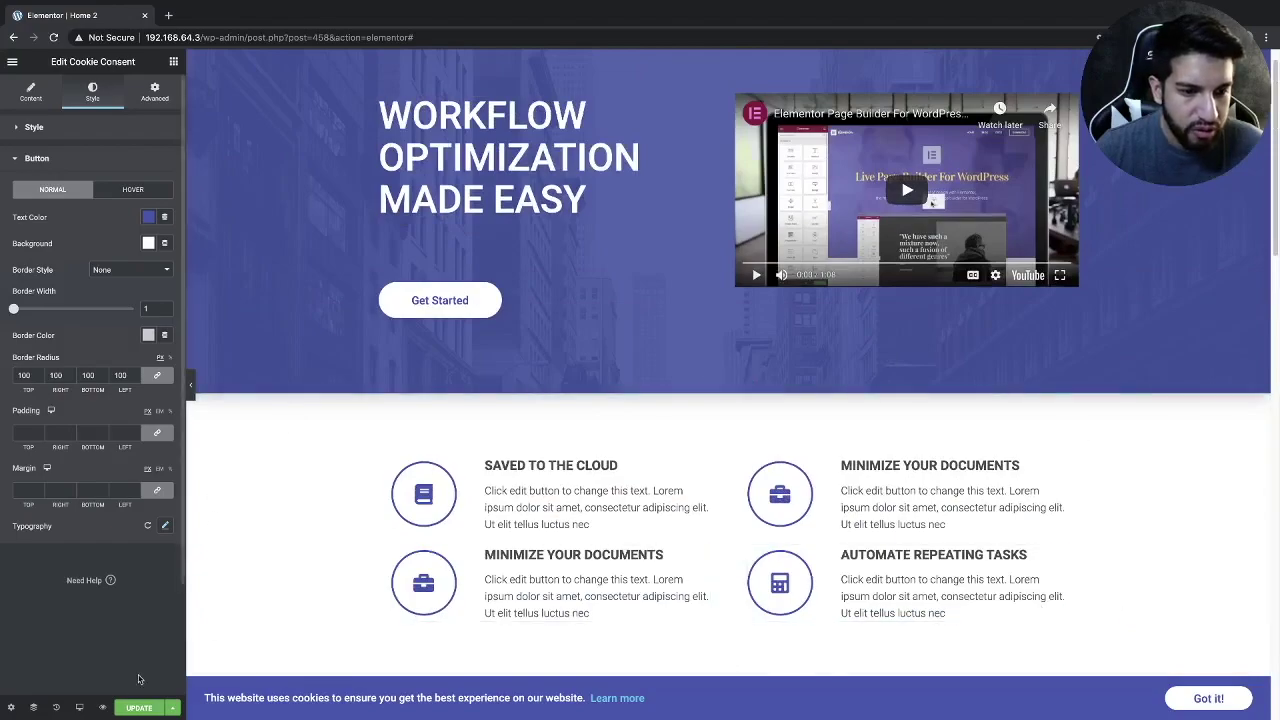
pyautogui.click(79, 707)
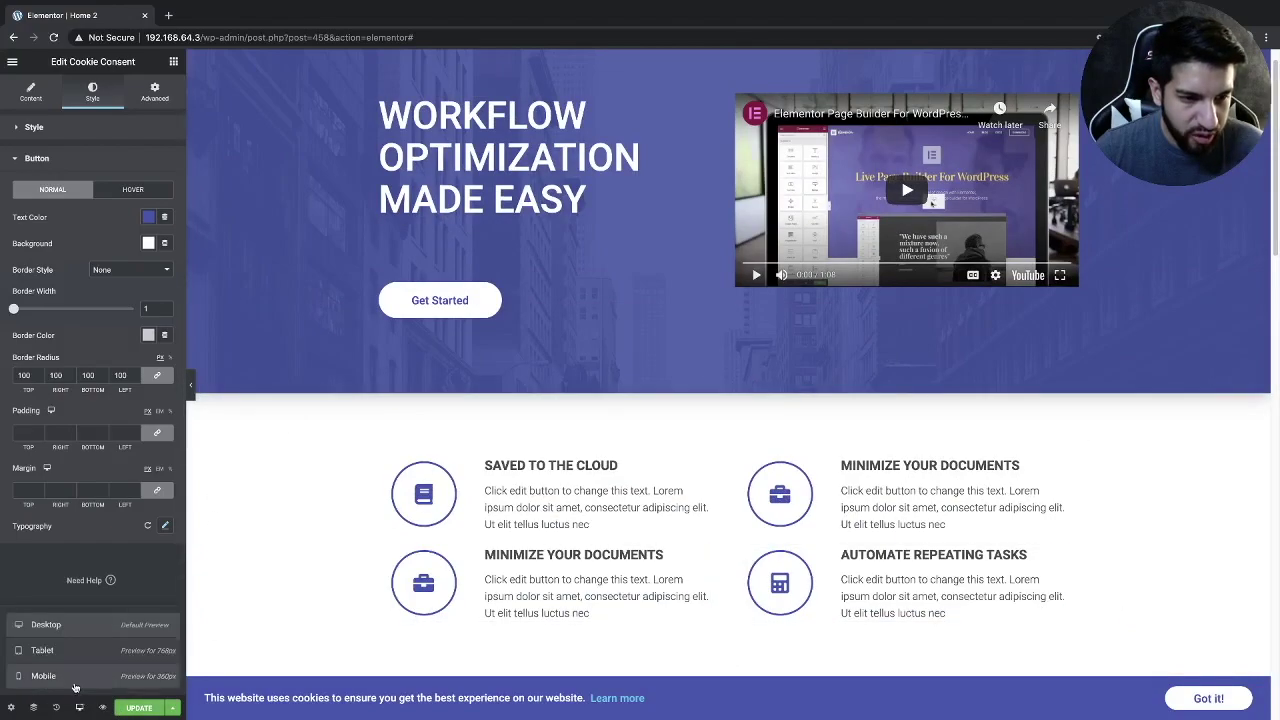
# Check the banner at tablet and mobile widths, return to desktop, and save with Update
pyautogui.click(77, 652)
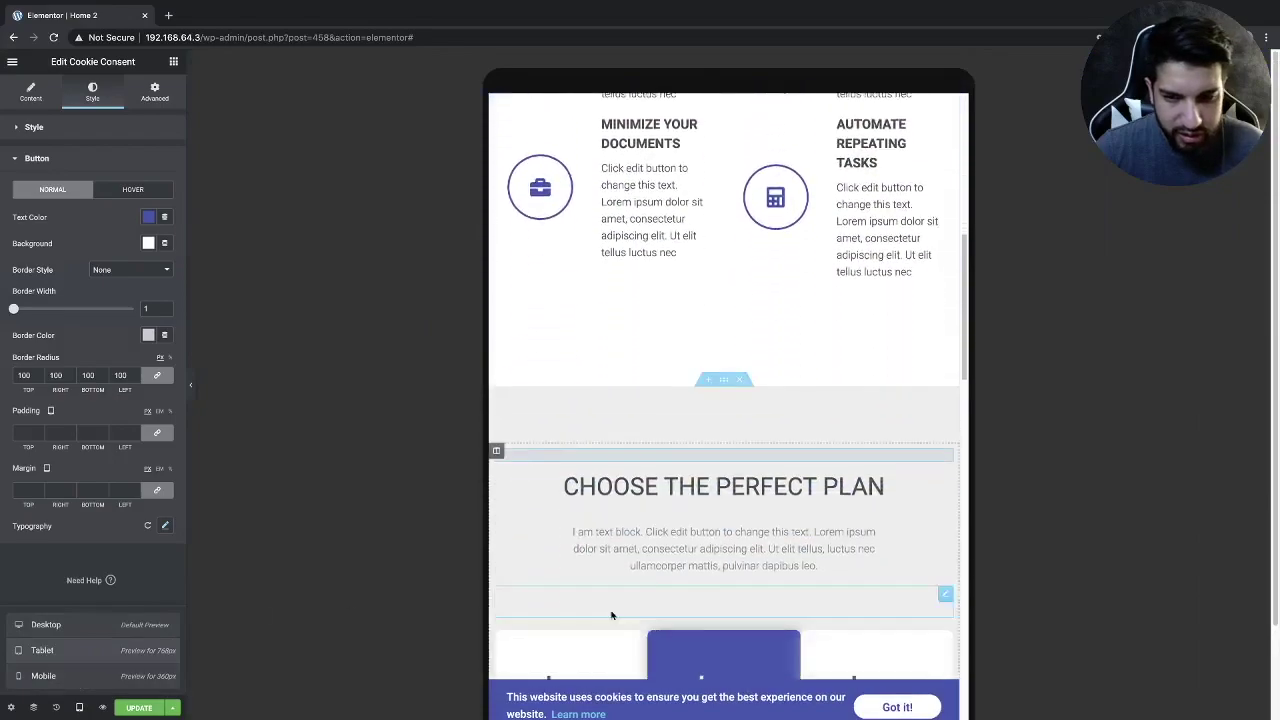
pyautogui.click(79, 675)
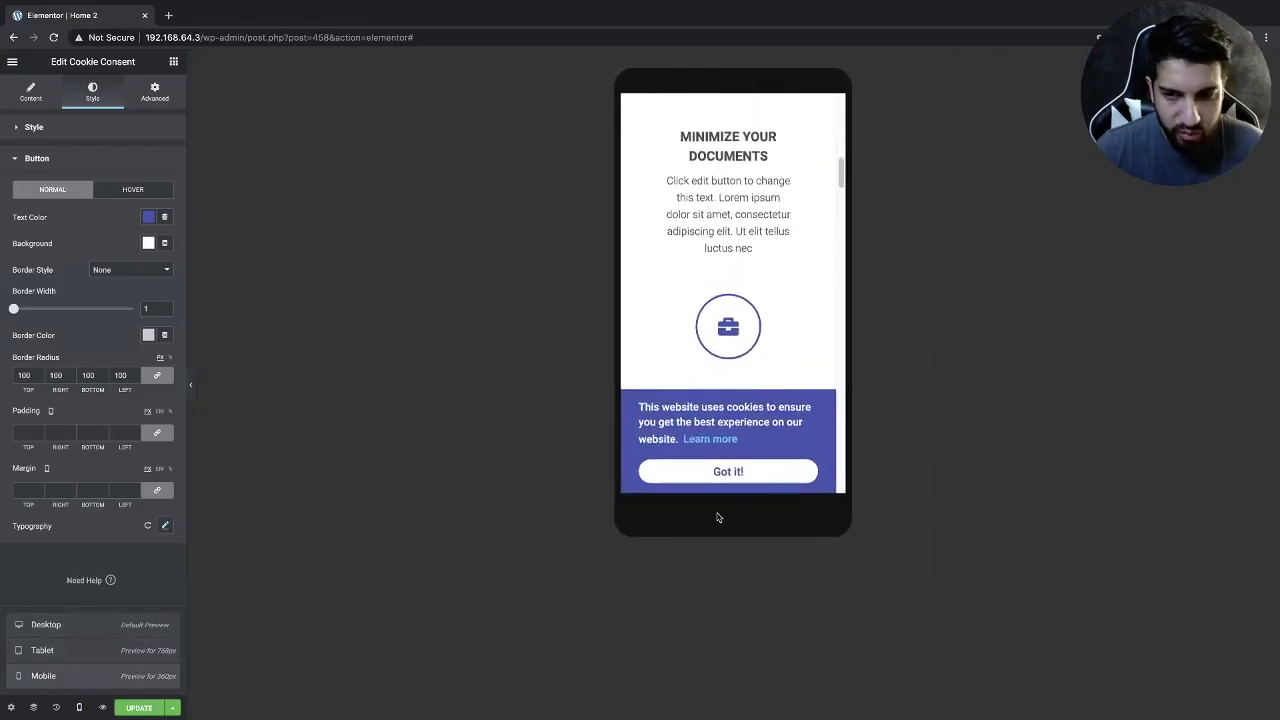
pyautogui.click(130, 625)
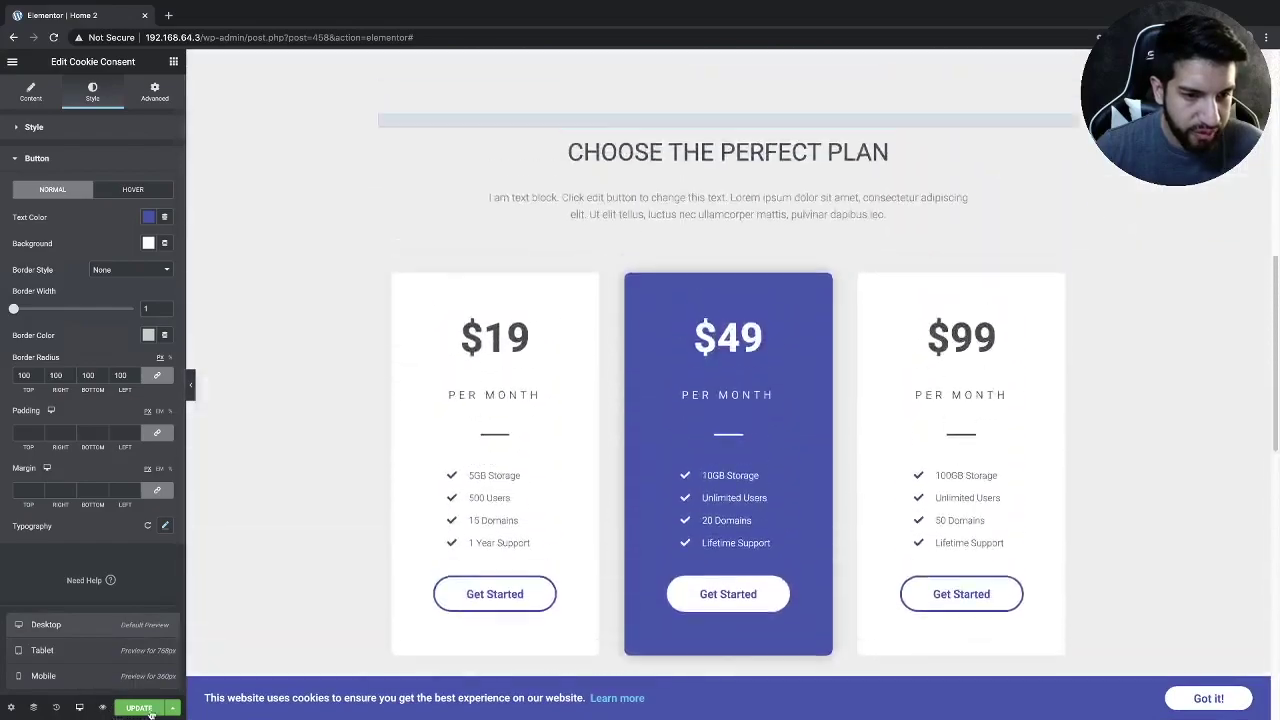
pyautogui.click(140, 708)
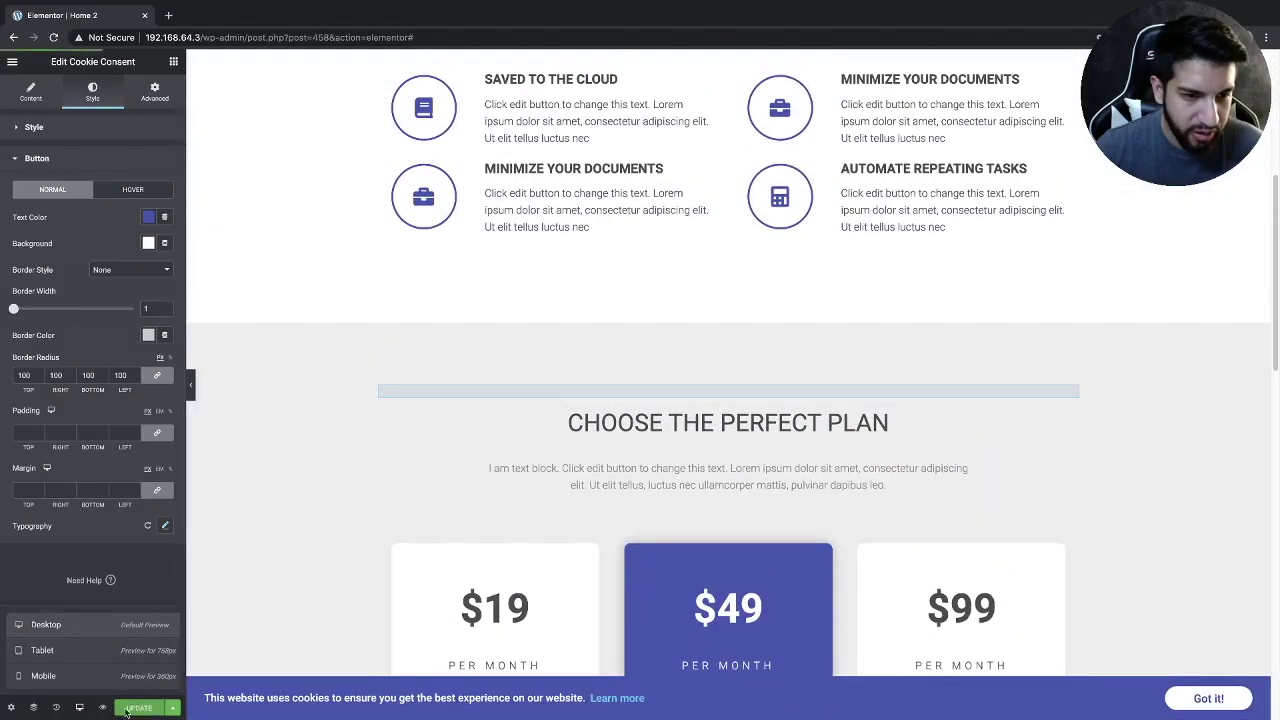
pyautogui.click(103, 708)
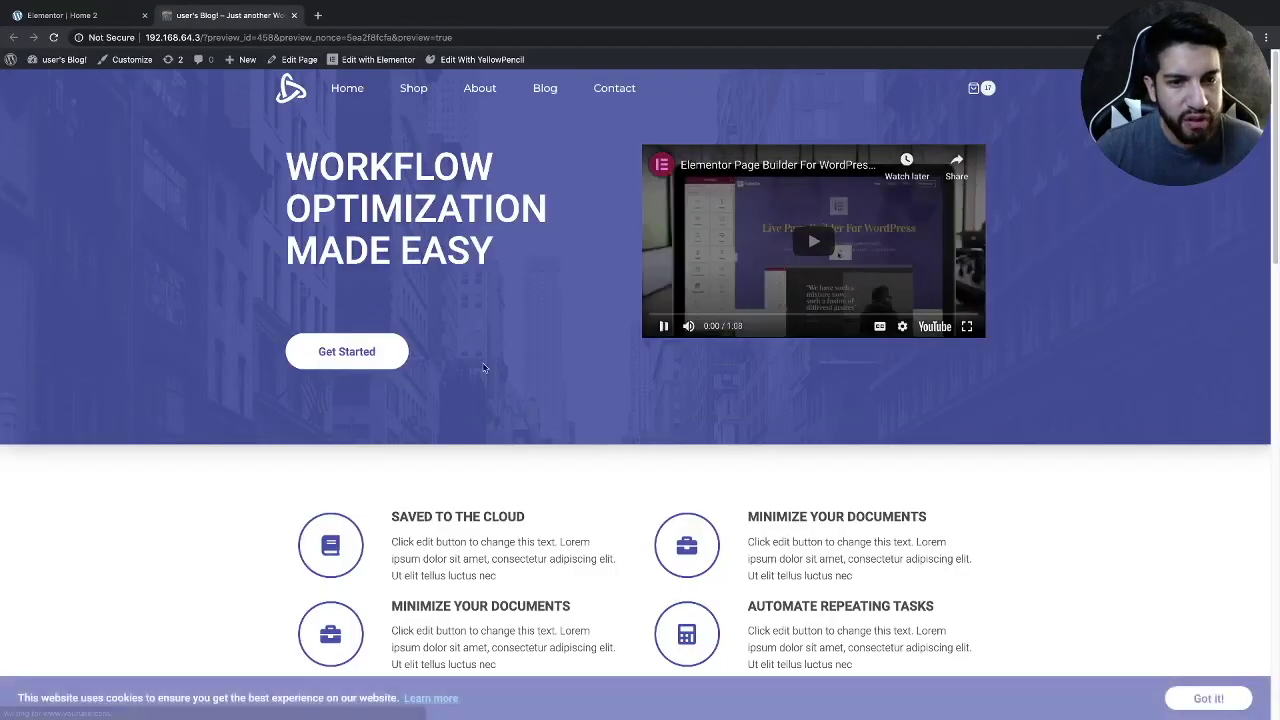
# Scroll the live preview to confirm the cookie bar stays pinned at the bottom
pyautogui.scroll(-12, 737, 451)
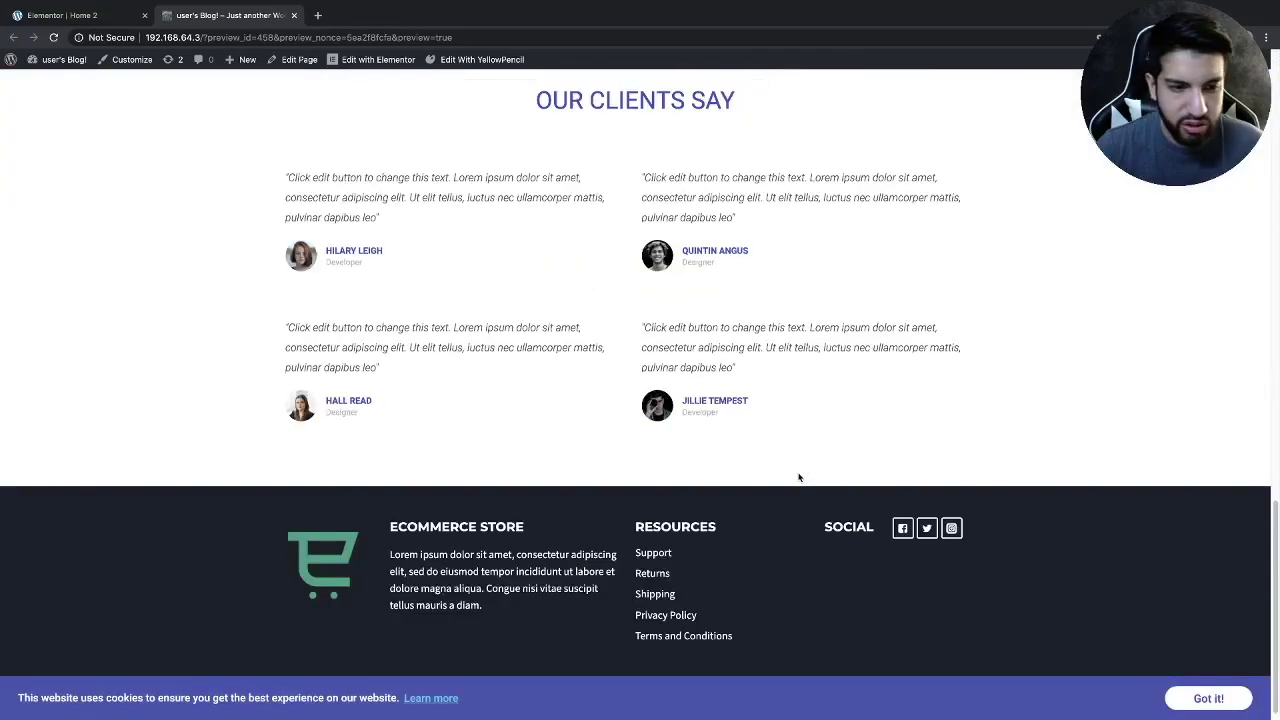
pyautogui.scroll(6, 919, 500)
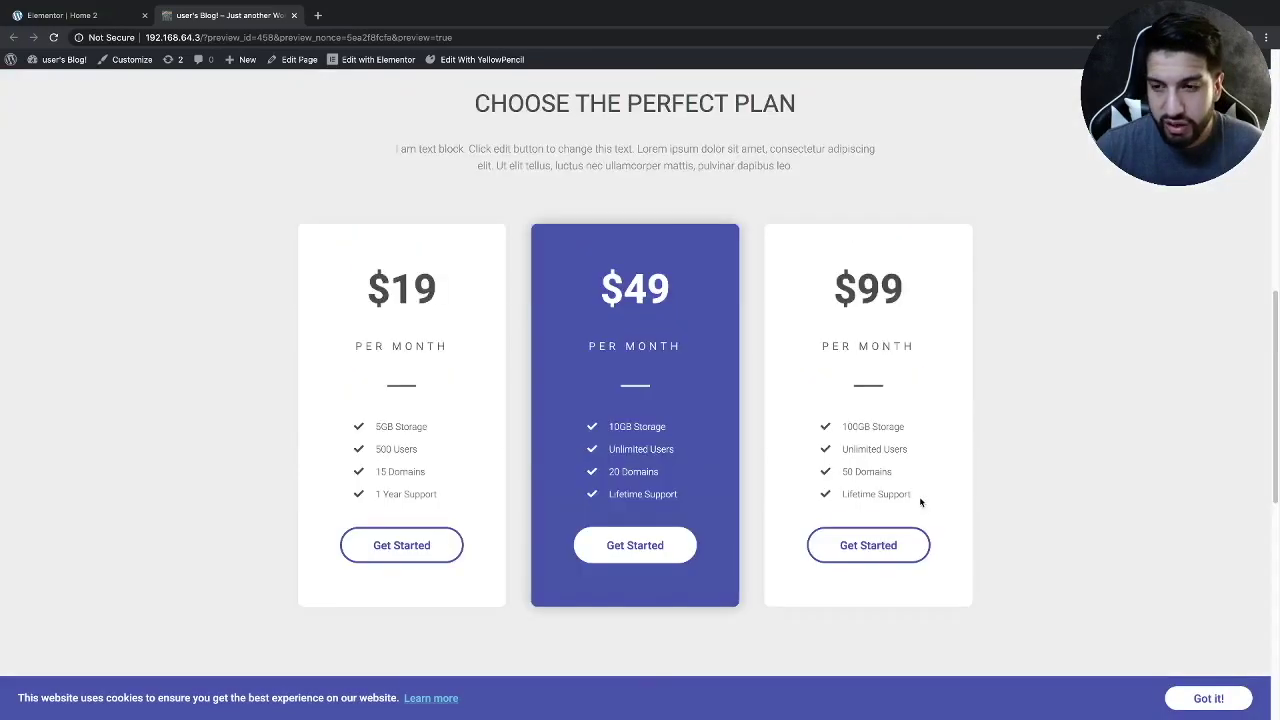
pyautogui.scroll(3, 919, 496)
pyautogui.scroll(2, 915, 495)
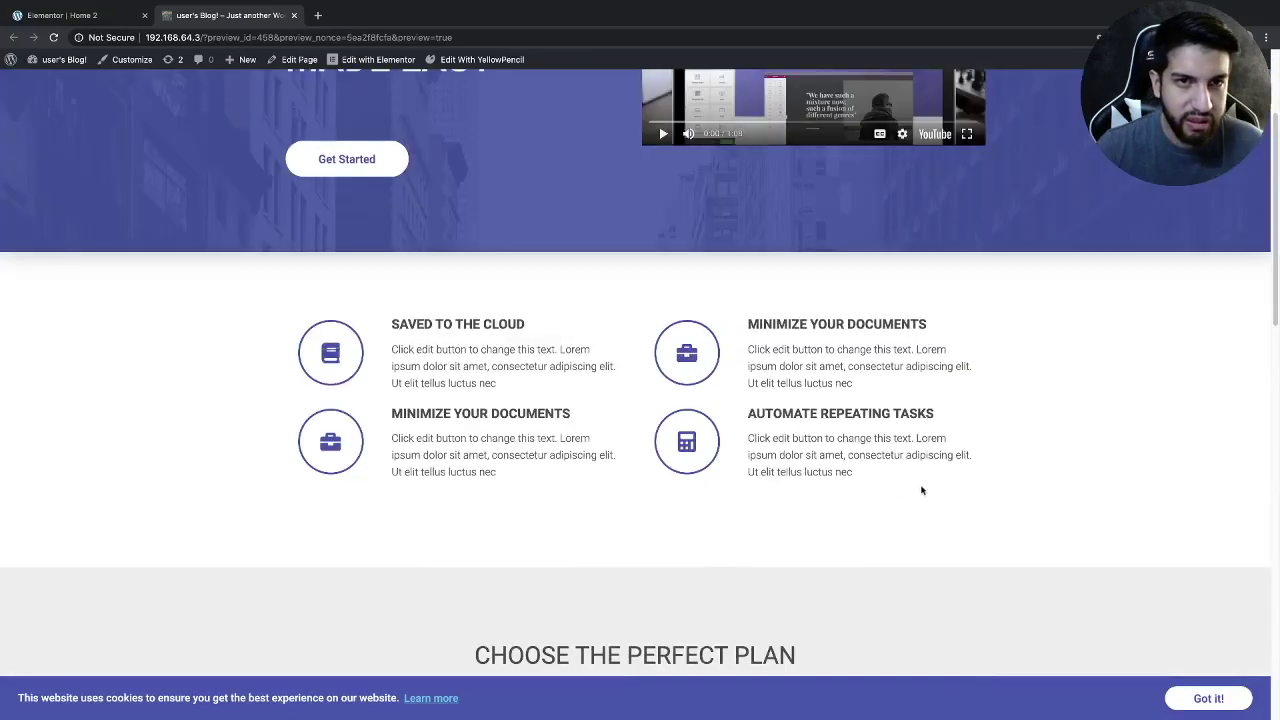
pyautogui.scroll(3, 922, 490)
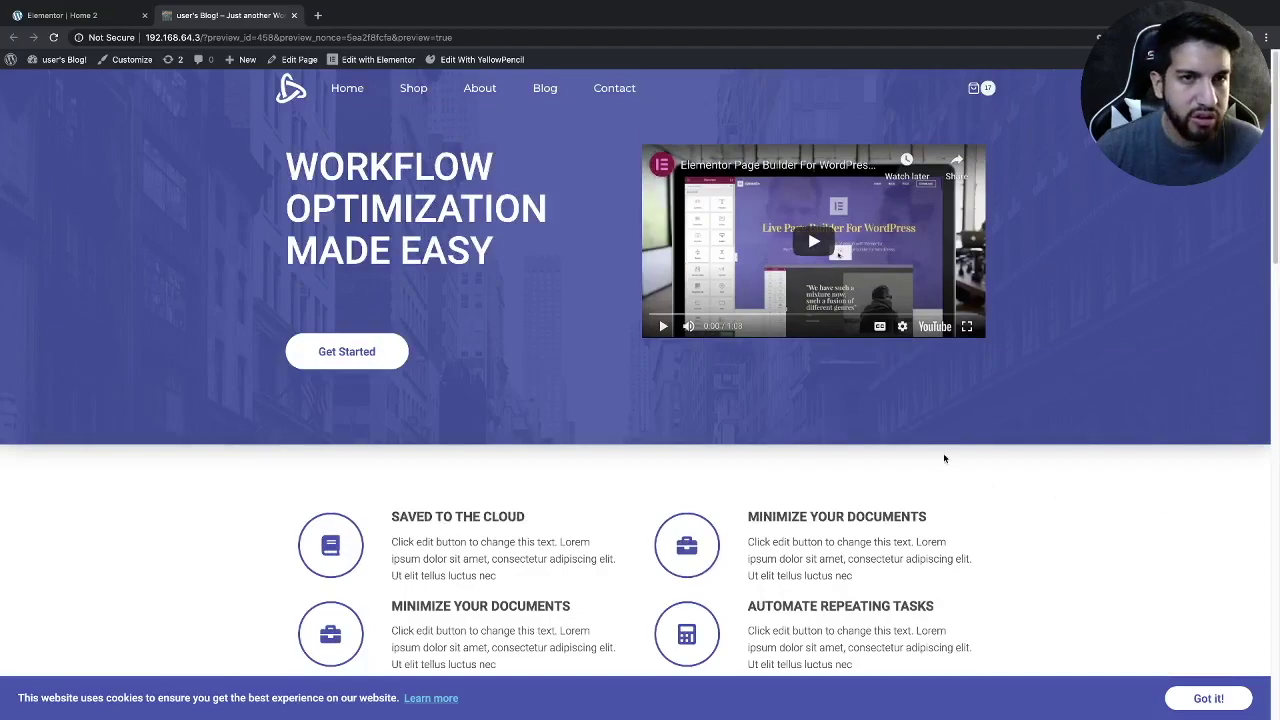
pyautogui.scroll(-5, 1003, 489)
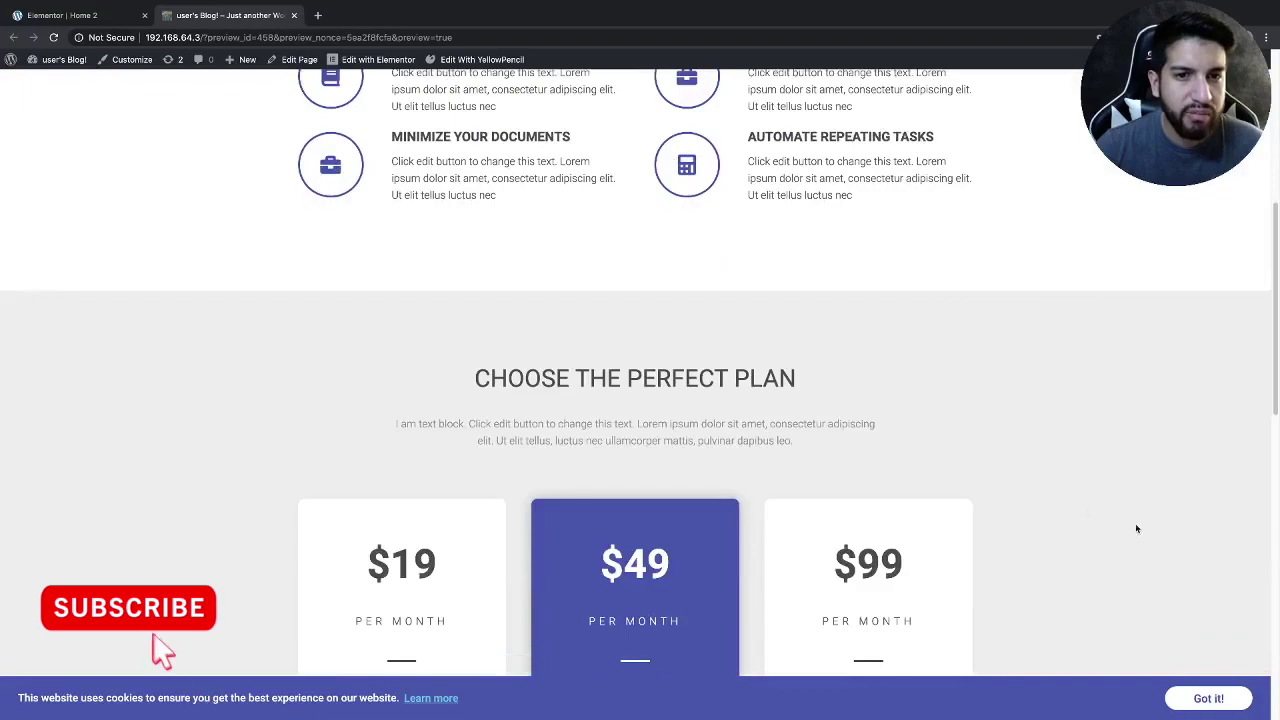
pyautogui.scroll(-4, 1130, 531)
pyautogui.scroll(6, 1132, 526)
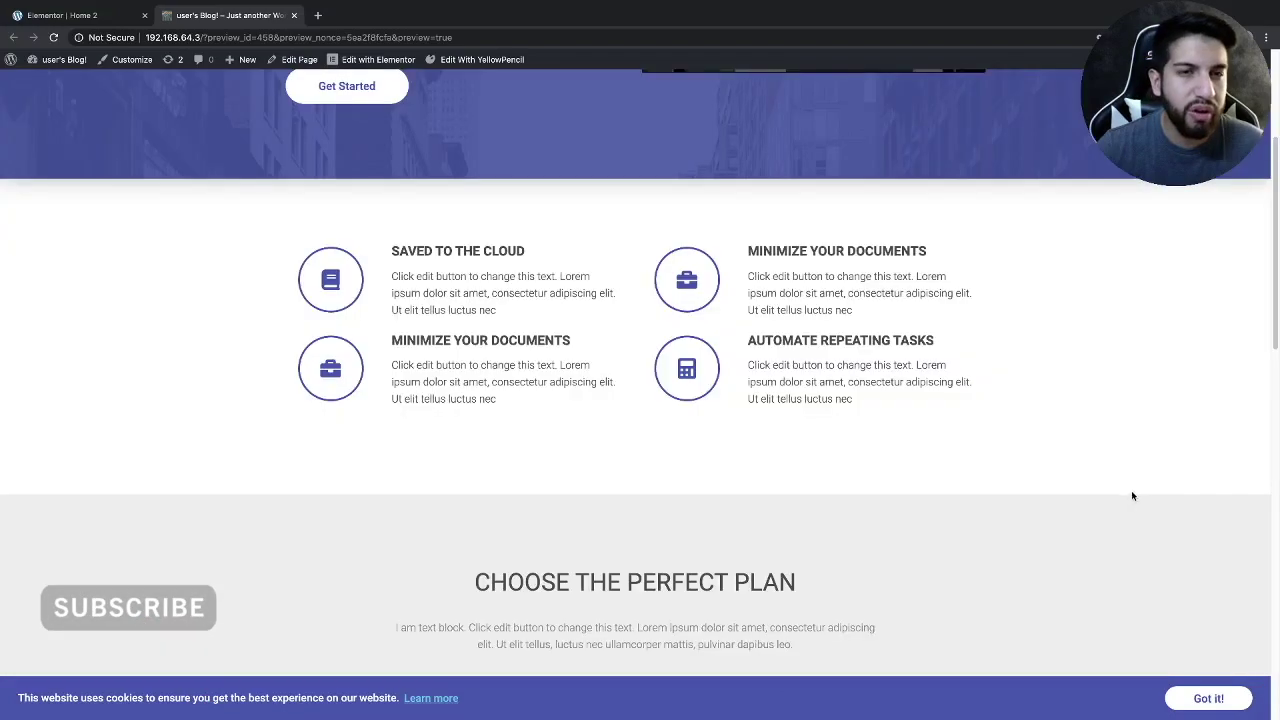